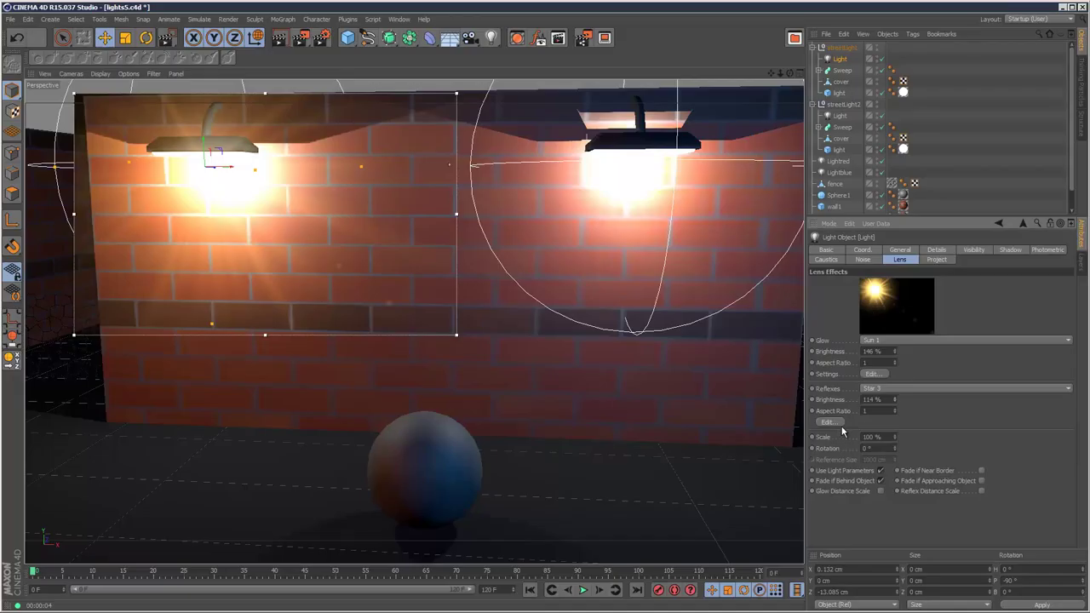
# Open the Glow Editor for the glow's detailed settings.
pyautogui.click(875, 375)
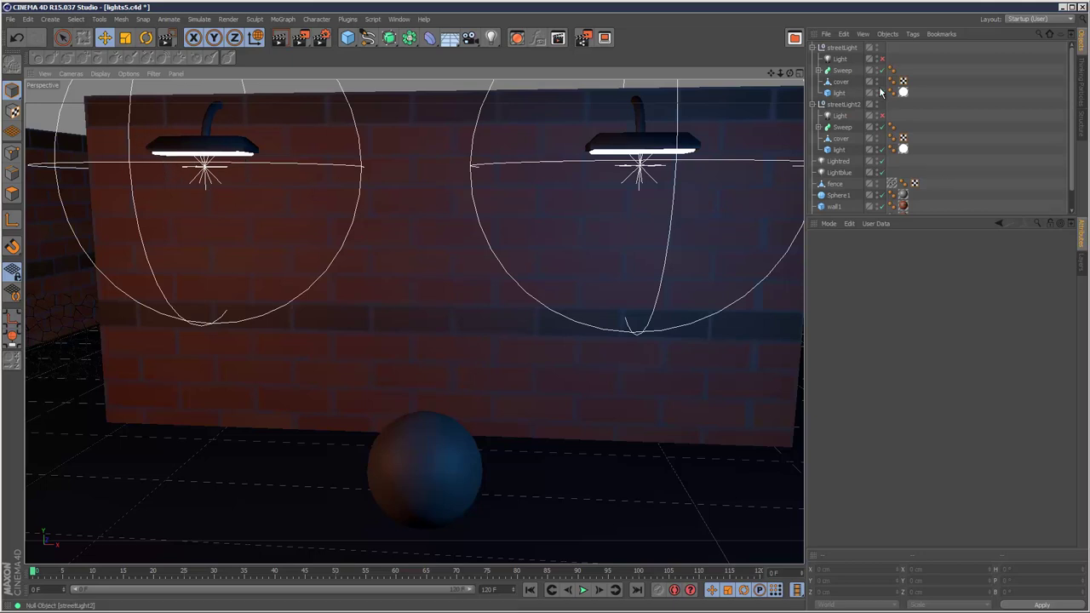
# Switch on both street-lamp lights, check their Inverse Square falloff, and render the viewport.
pyautogui.click(840, 59)
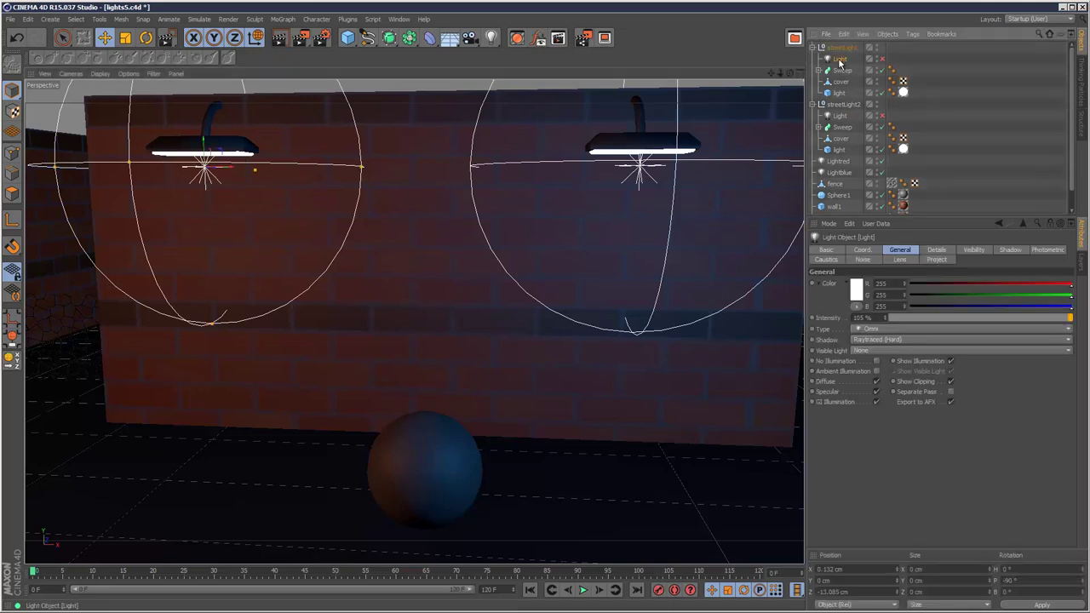
pyautogui.click(882, 59)
pyautogui.click(882, 116)
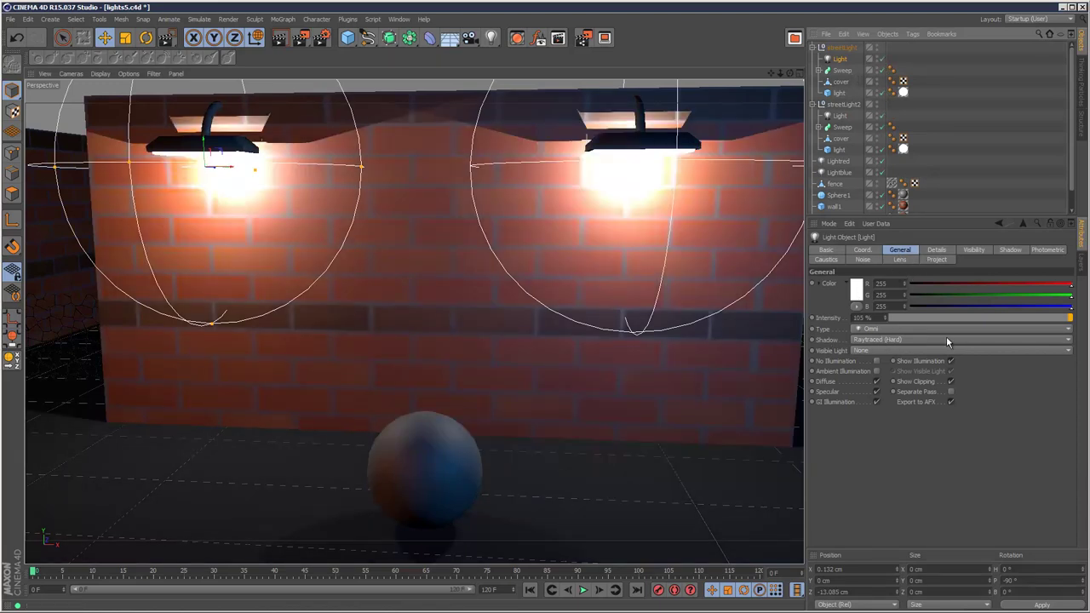
pyautogui.click(937, 250)
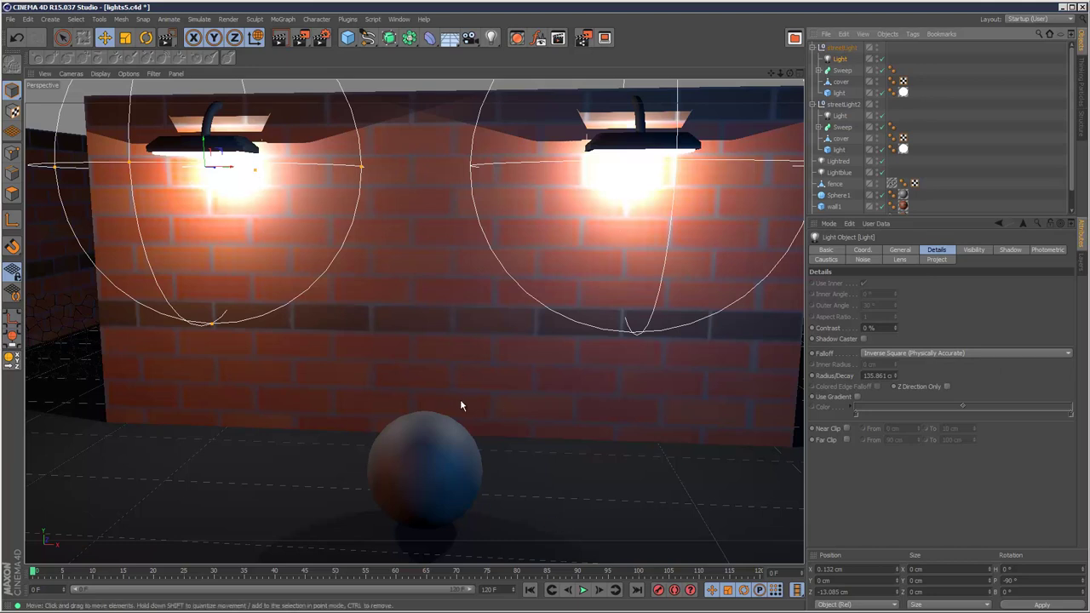
pyautogui.click(284, 42)
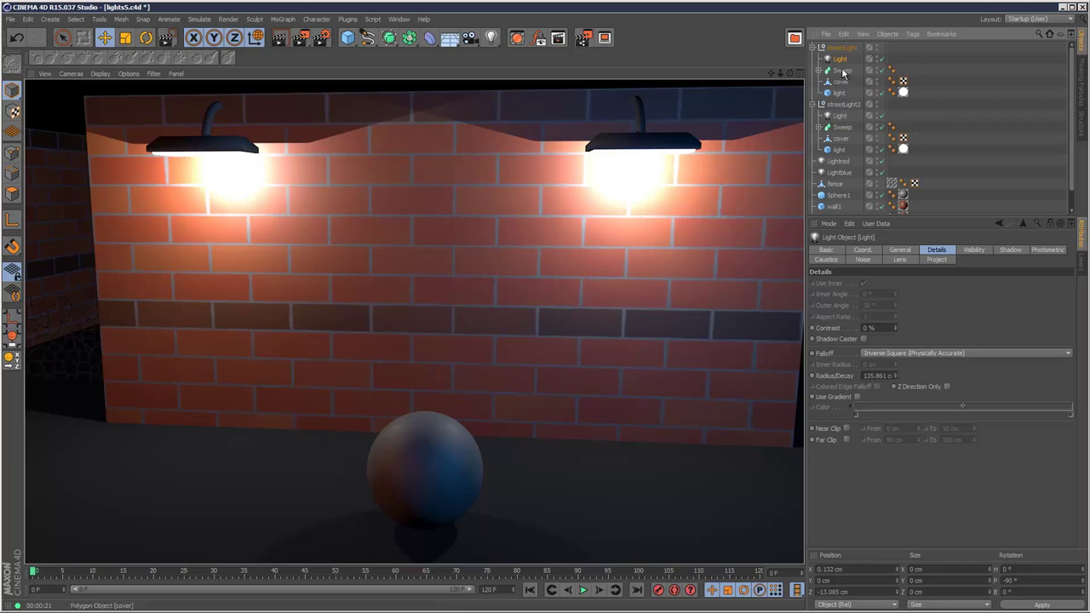
# Show the light's Lens settings and frame an interactive render region tightly around the left lamp.
pyautogui.click(884, 60)
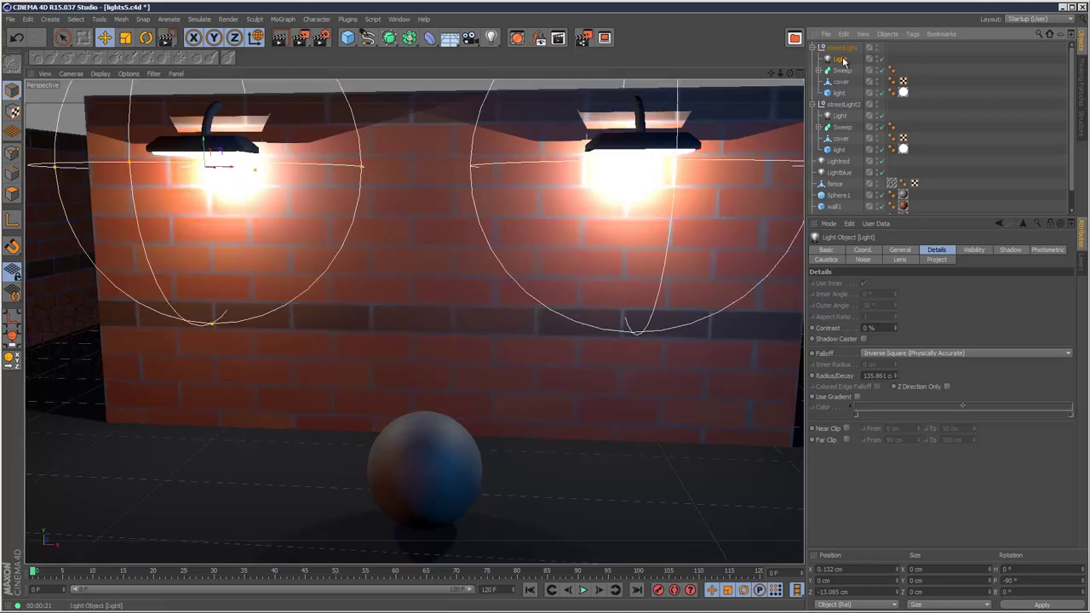
pyautogui.click(901, 260)
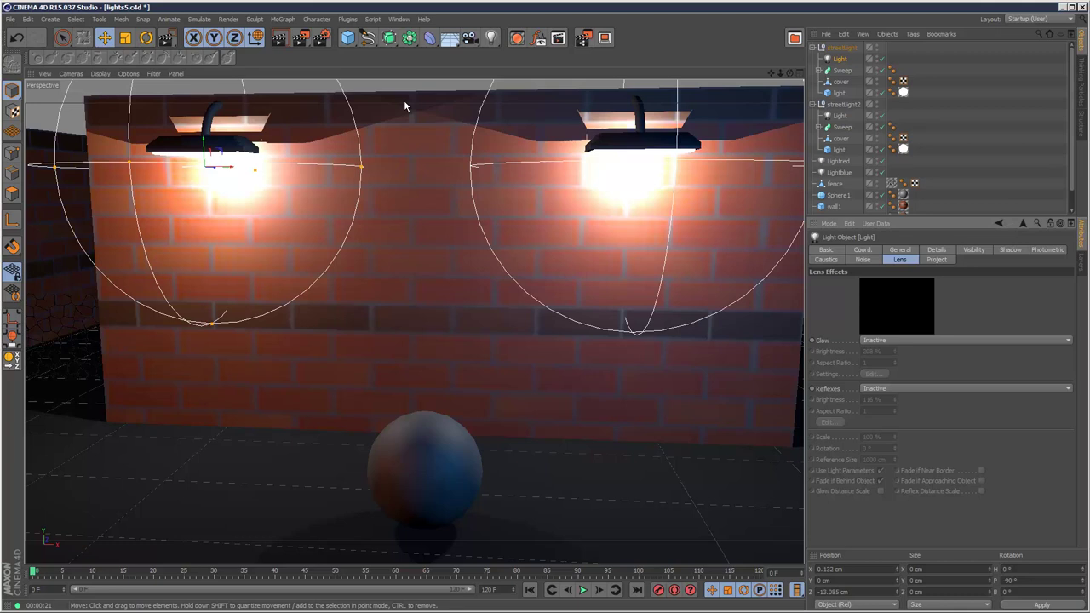
pyautogui.hotkey('alt', 'r')
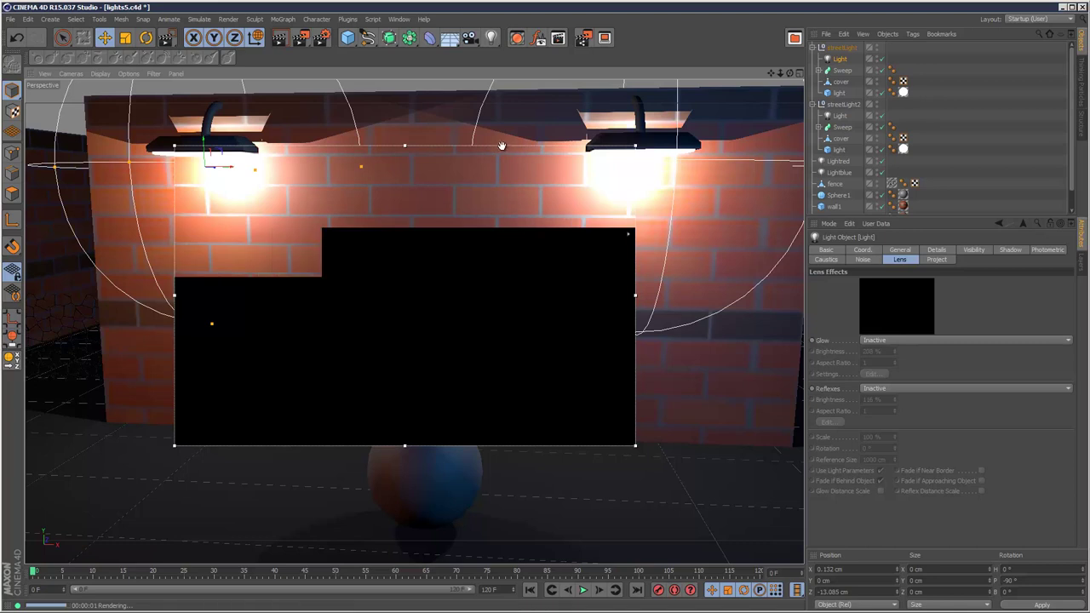
pyautogui.moveTo(503, 146); pyautogui.dragTo(405, 95)
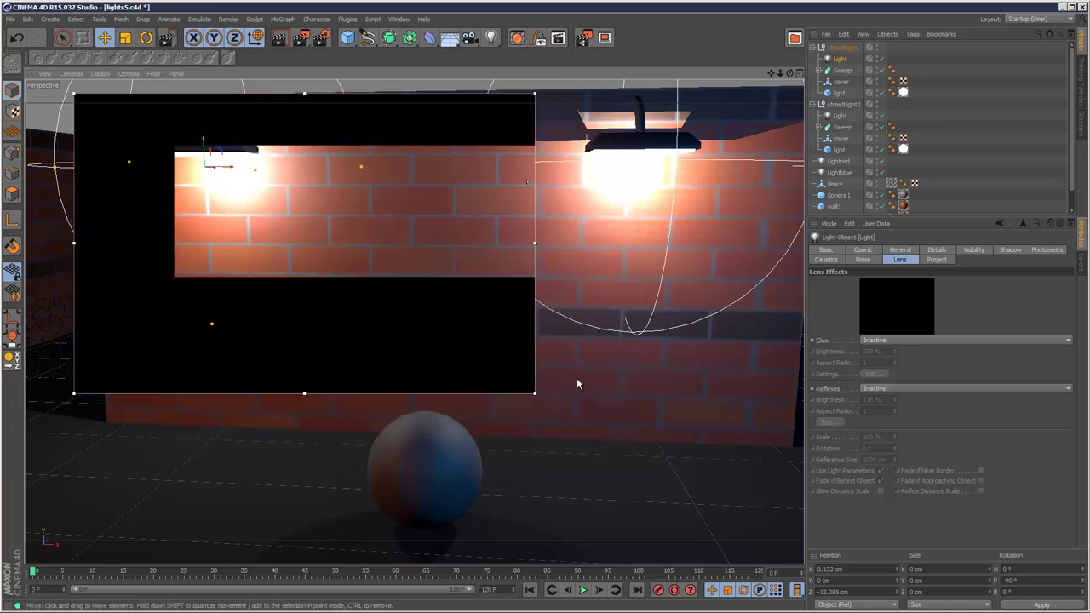
pyautogui.moveTo(535, 393); pyautogui.dragTo(441, 372)
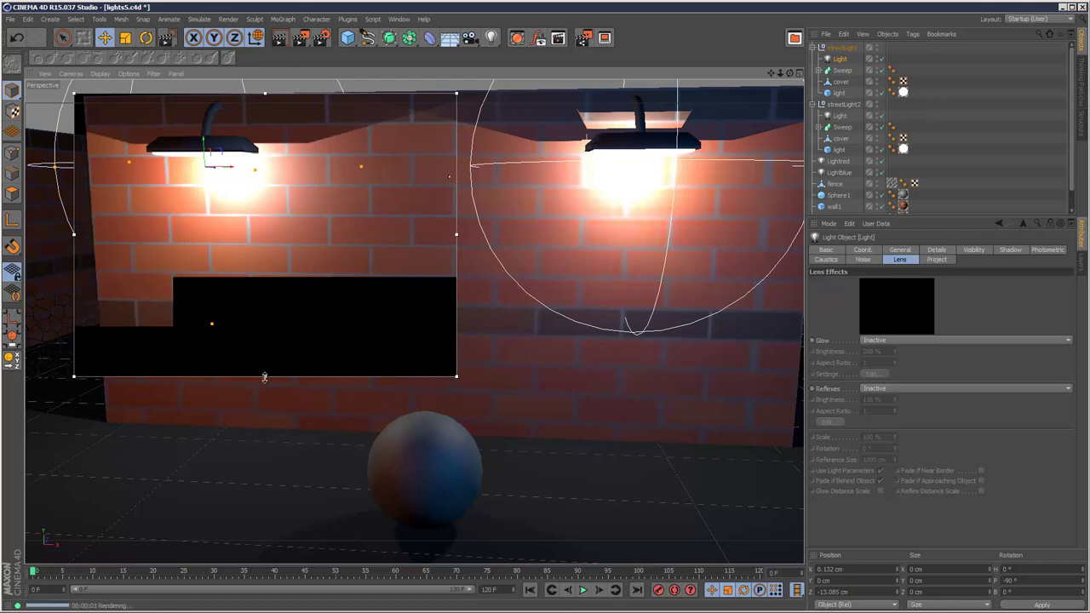
pyautogui.moveTo(262, 376); pyautogui.dragTo(264, 335)
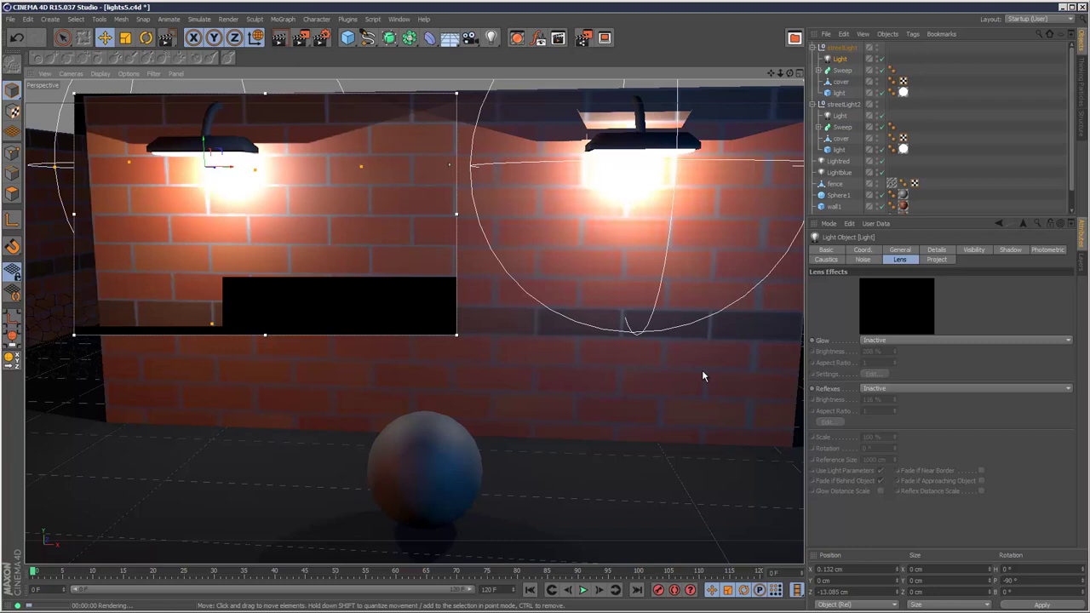
# Set the left lamp light's lens Glow preset to Sun 1.
pyautogui.click(874, 342)
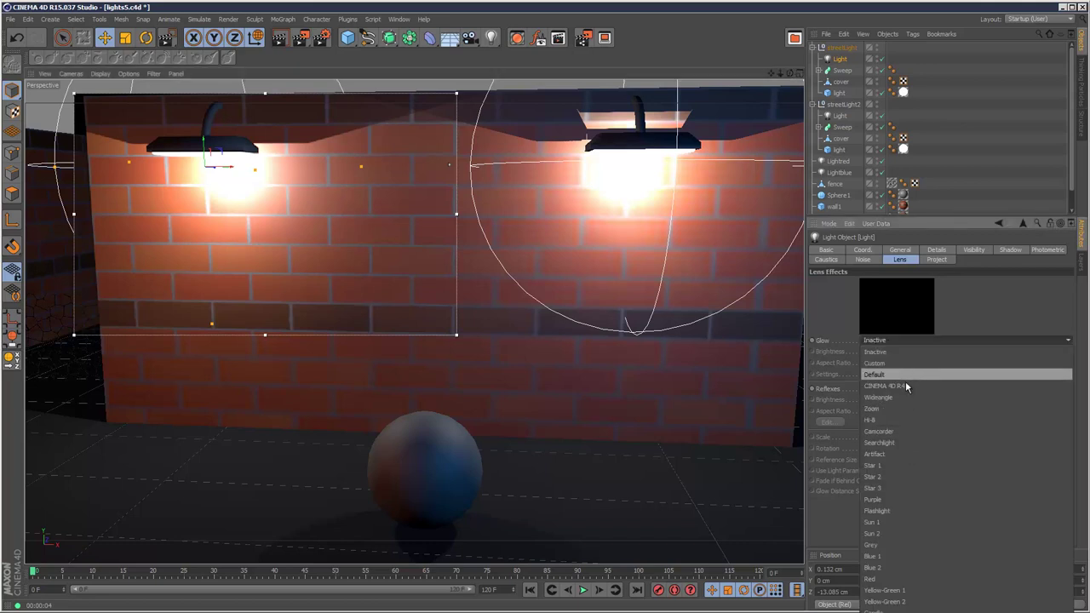
pyautogui.click(934, 522)
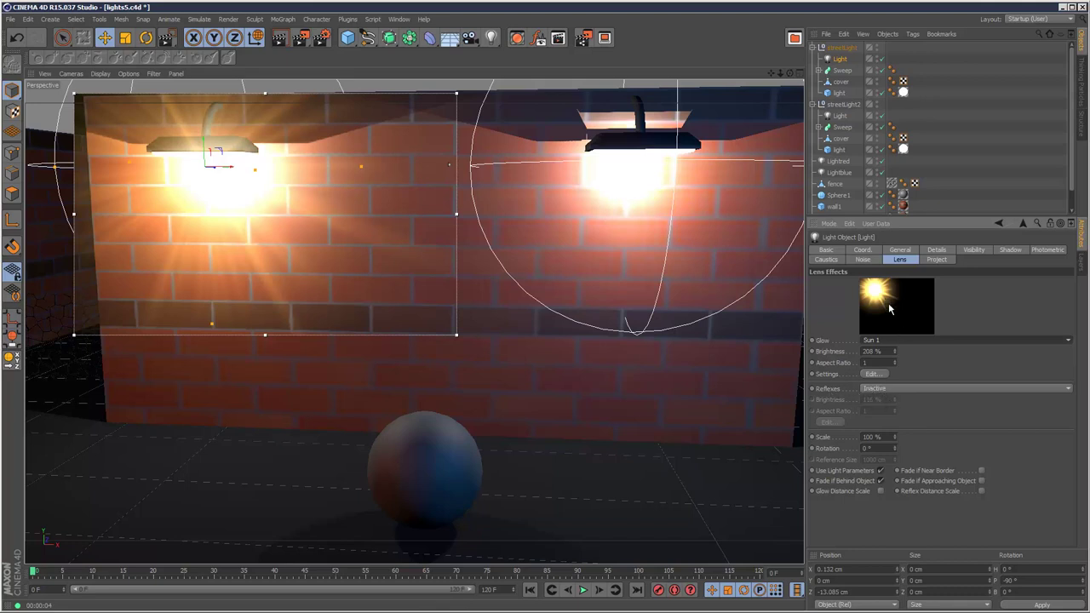
# Apply Star 3 reflexes, then lower Glow Brightness to 146% and Reflexes Brightness to 114%.
pyautogui.click(906, 389)
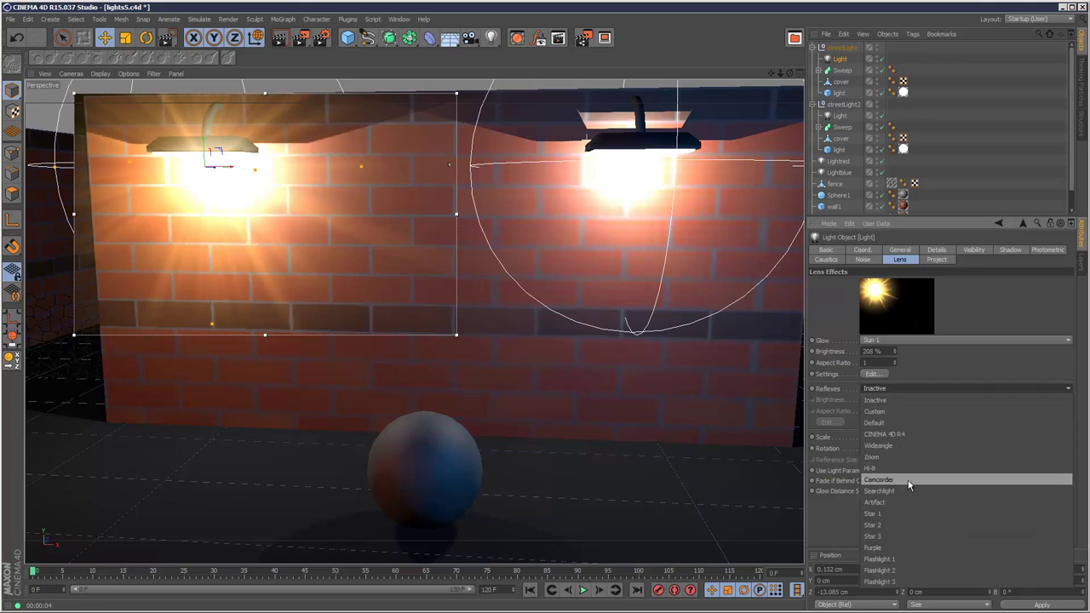
pyautogui.click(904, 537)
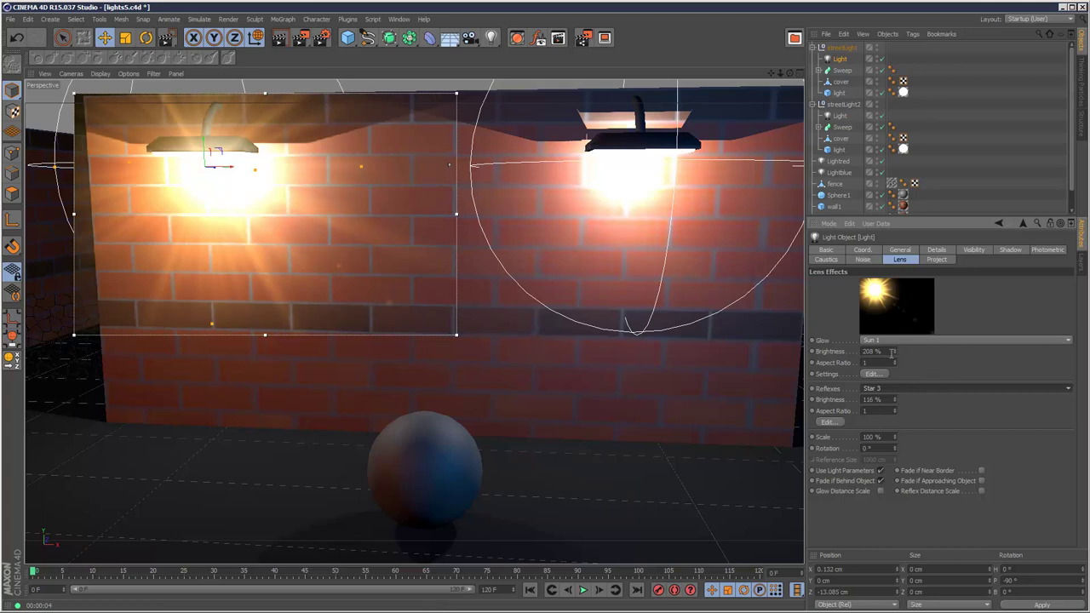
pyautogui.moveTo(895, 356); pyautogui.dragTo(895, 356)
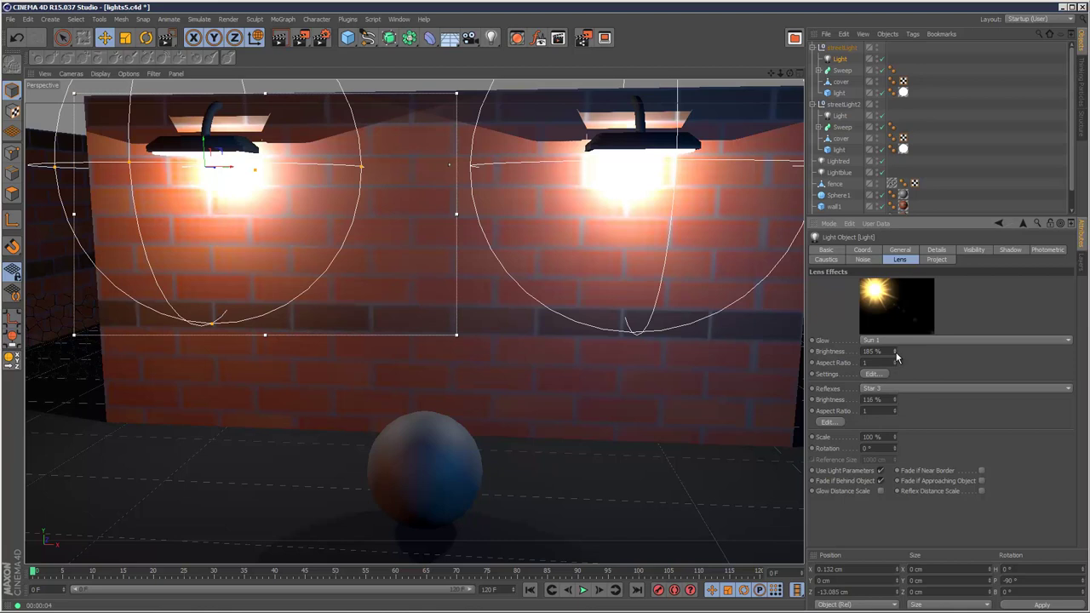
pyautogui.moveTo(896, 399); pyautogui.dragTo(896, 402)
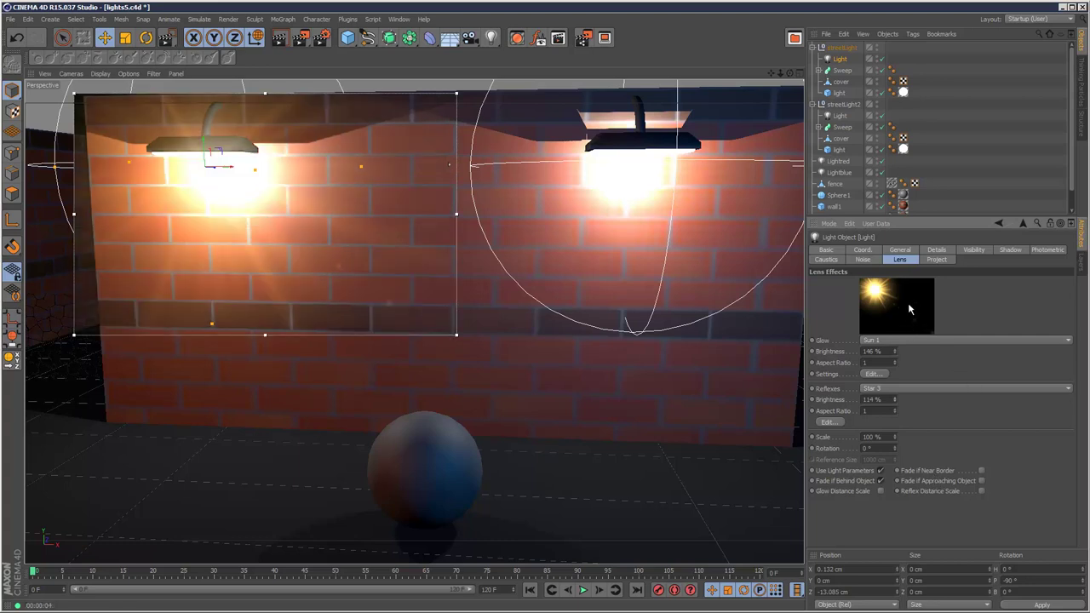
# In the Glow Editor, inspect beam Elements 4 and 3, then return to Element 1.
pyautogui.click(871, 374)
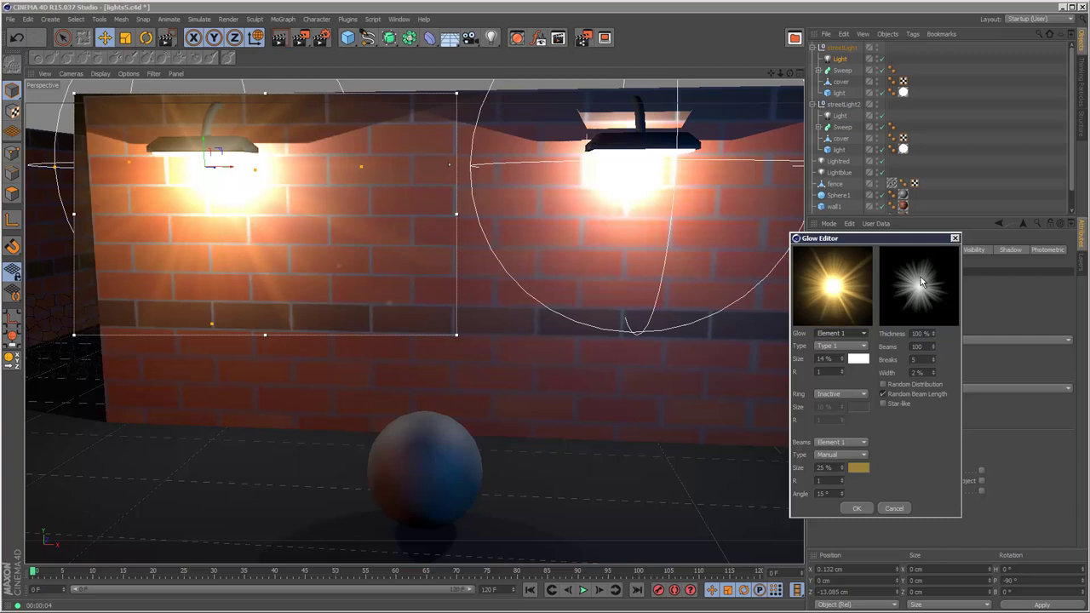
pyautogui.click(847, 444)
pyautogui.click(833, 488)
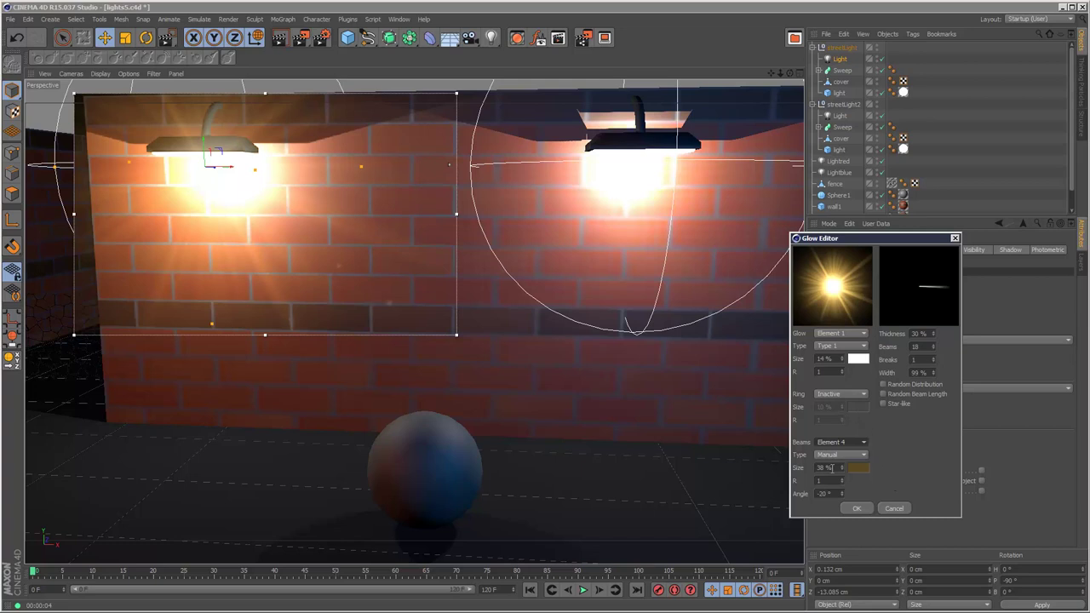
pyautogui.click(844, 443)
pyautogui.click(850, 477)
pyautogui.click(850, 445)
pyautogui.click(851, 457)
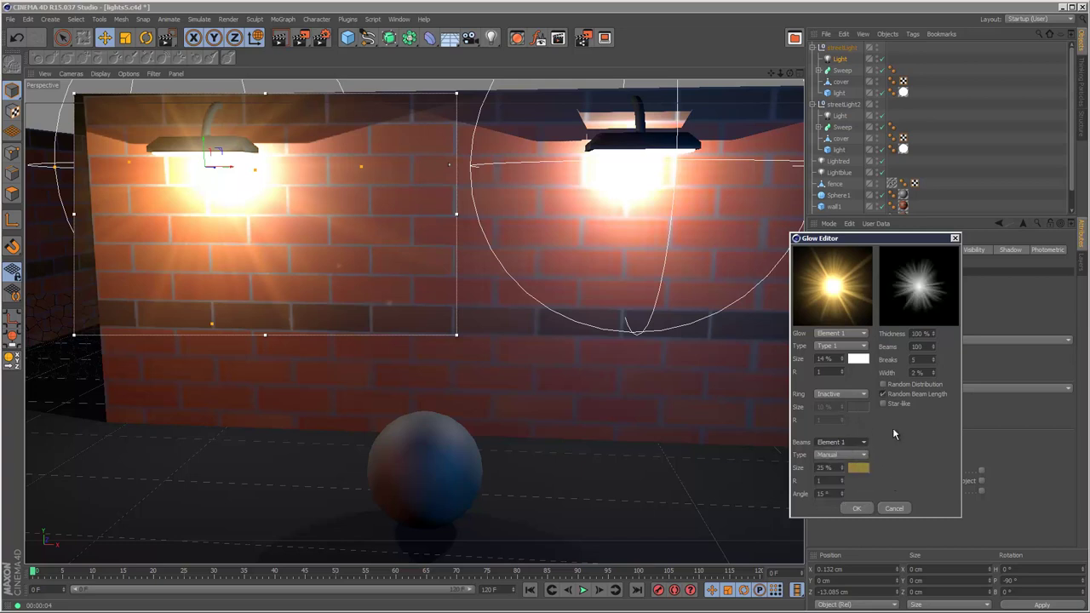
# Add a Ring to the glow, keep size at 14%, and raise beam breaks to 22.
pyautogui.click(841, 395)
pyautogui.click(824, 417)
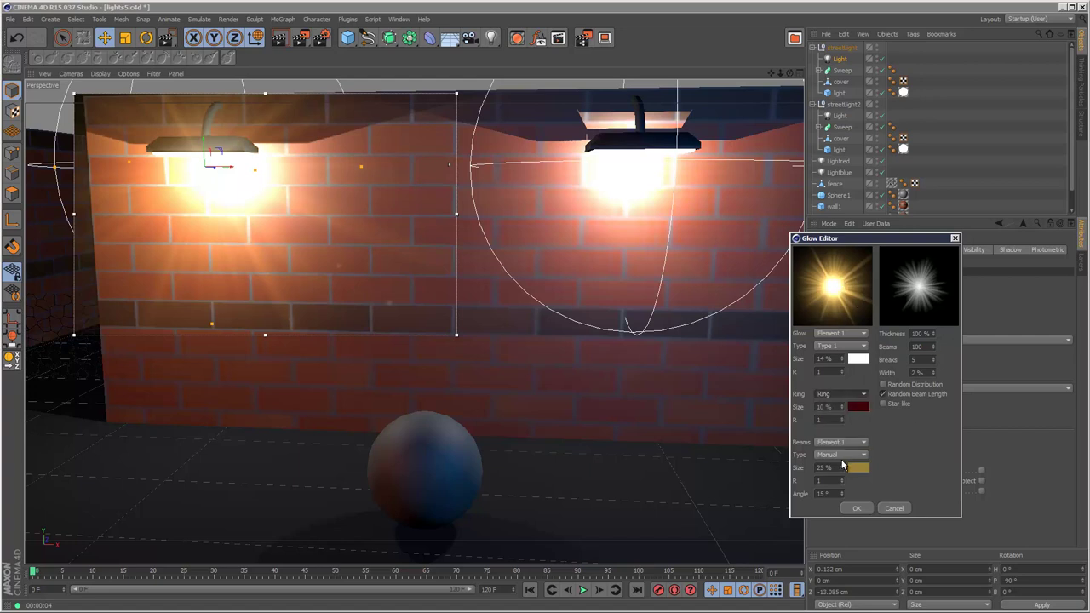
pyautogui.click(844, 361)
pyautogui.click(843, 362)
pyautogui.click(843, 362)
pyautogui.click(843, 357)
pyautogui.click(843, 358)
pyautogui.click(843, 357)
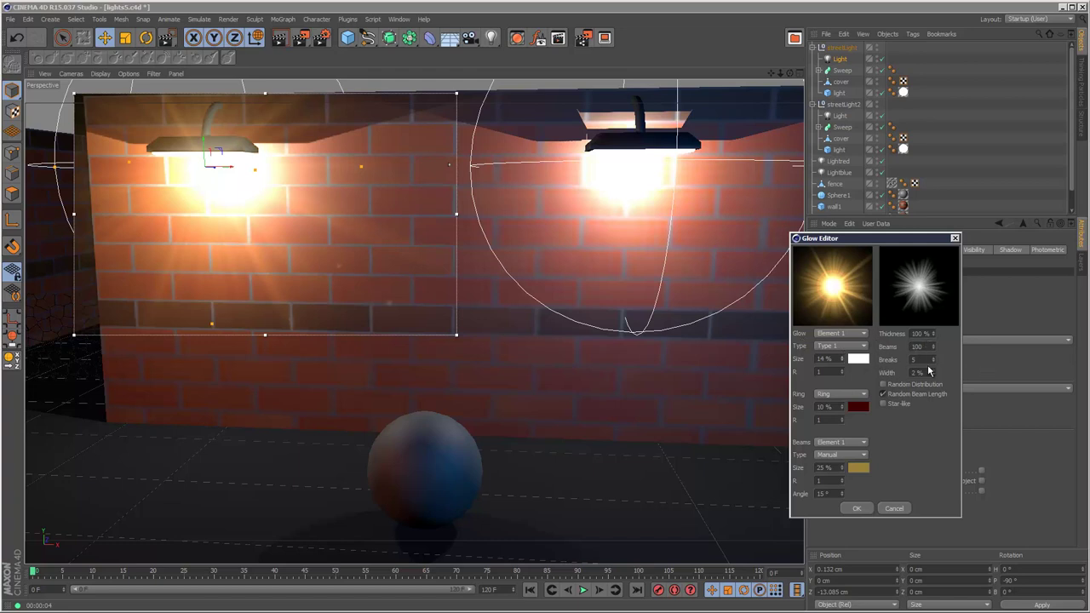
pyautogui.moveTo(935, 359); pyautogui.dragTo(937, 379)
# Confirm the custom glow, then make the first reflex element a Hexagon at -23% position.
pyautogui.press('Return')
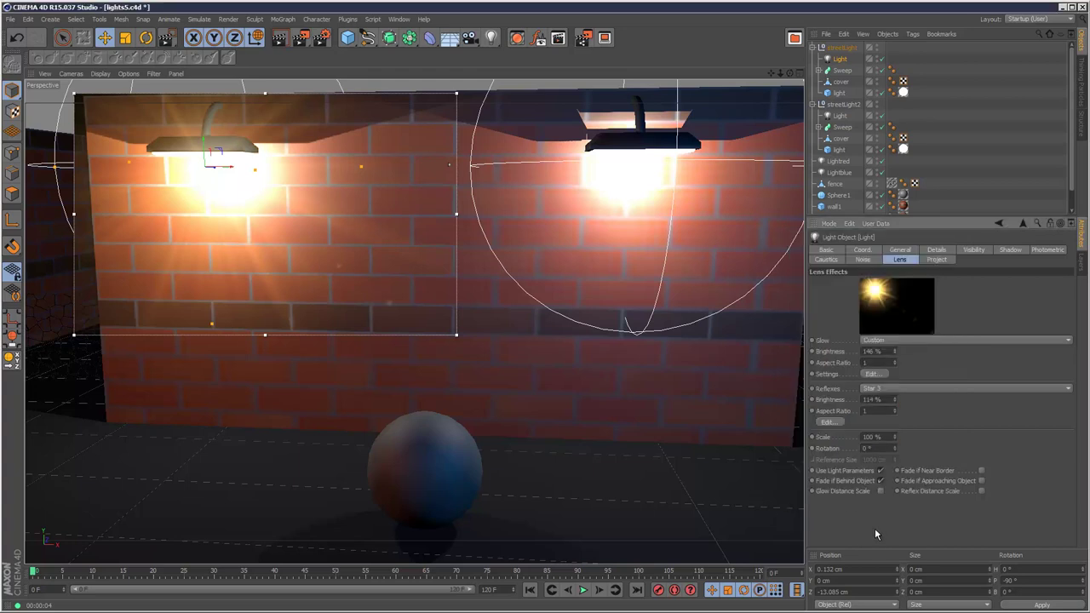
pyautogui.click(826, 421)
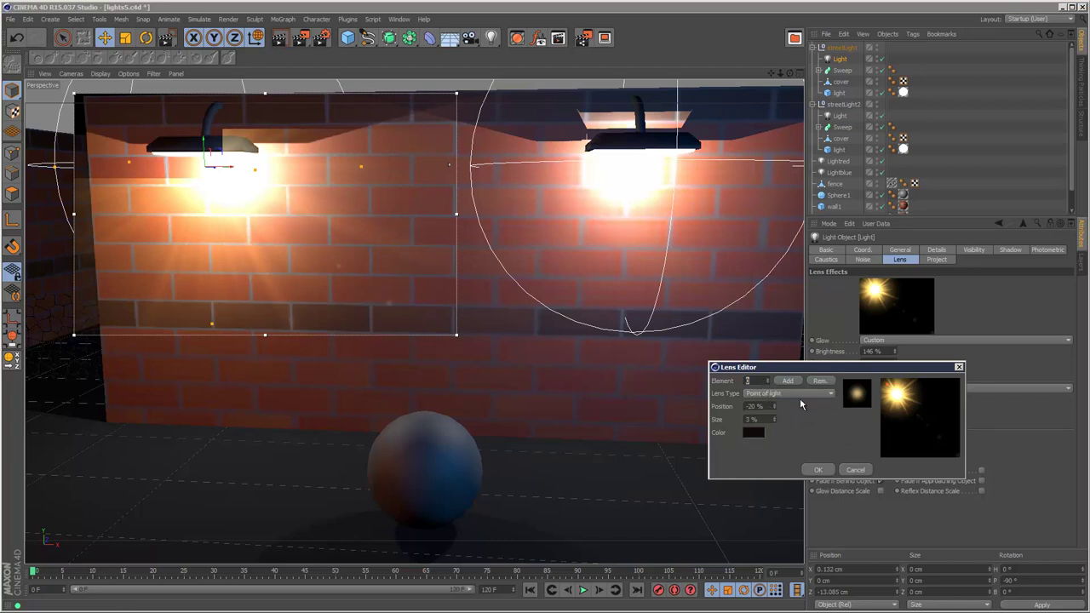
pyautogui.click(818, 394)
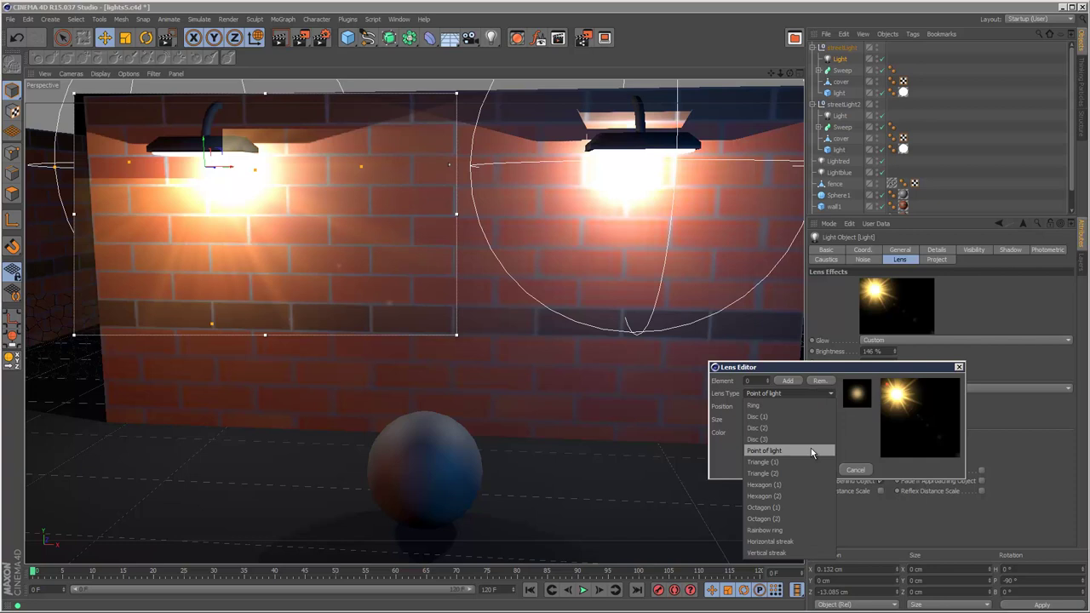
pyautogui.click(812, 451)
pyautogui.click(800, 394)
pyautogui.click(808, 483)
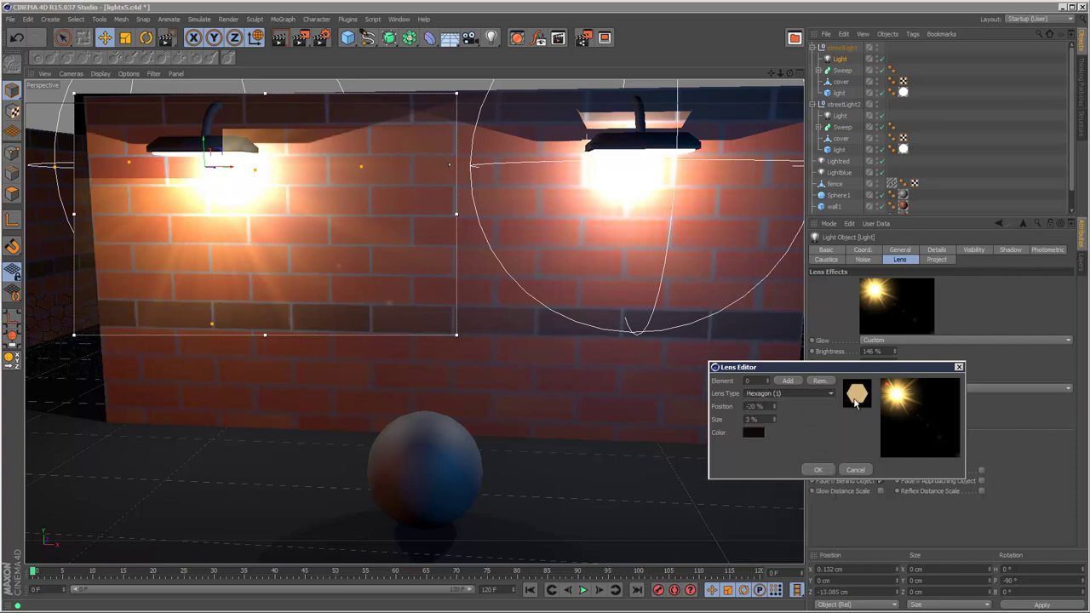
pyautogui.moveTo(776, 406); pyautogui.dragTo(776, 407)
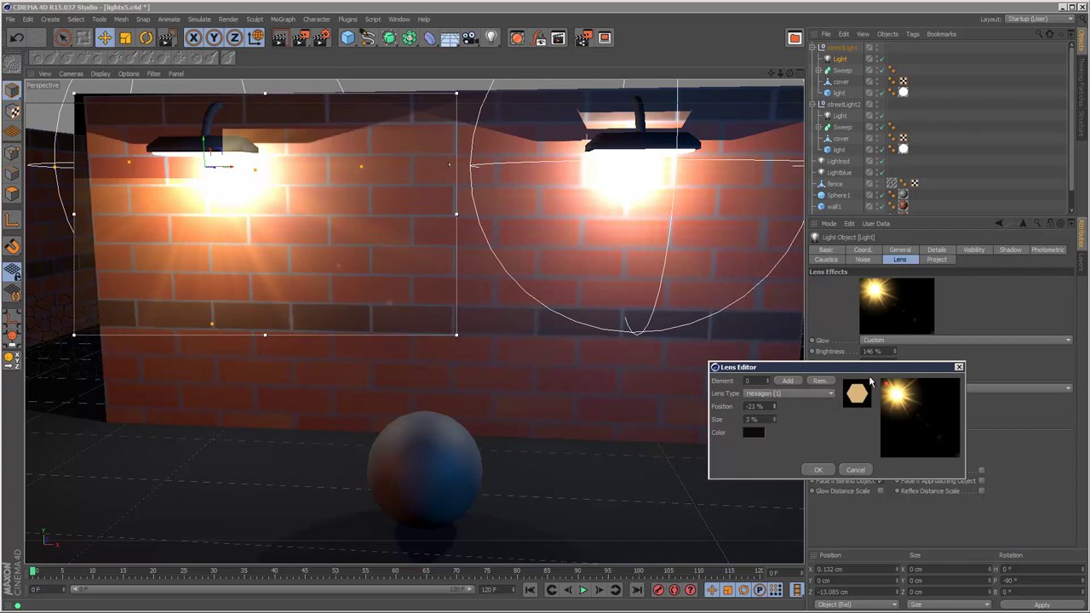
pyautogui.click(827, 468)
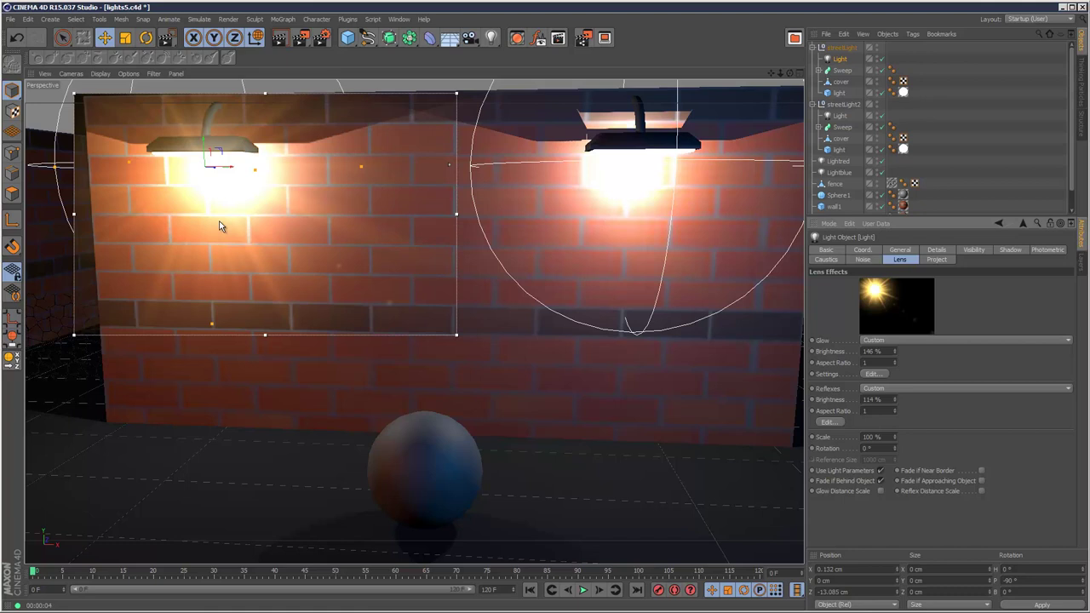
pyautogui.click(322, 37)
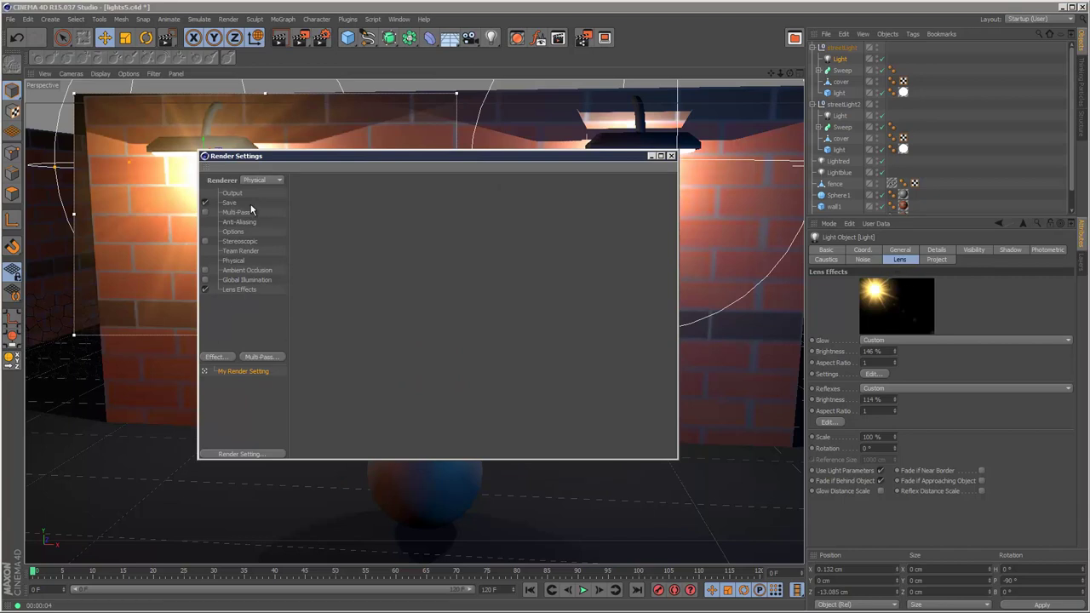
pyautogui.click(237, 291)
pyautogui.hotkey('ctrl', 'r')
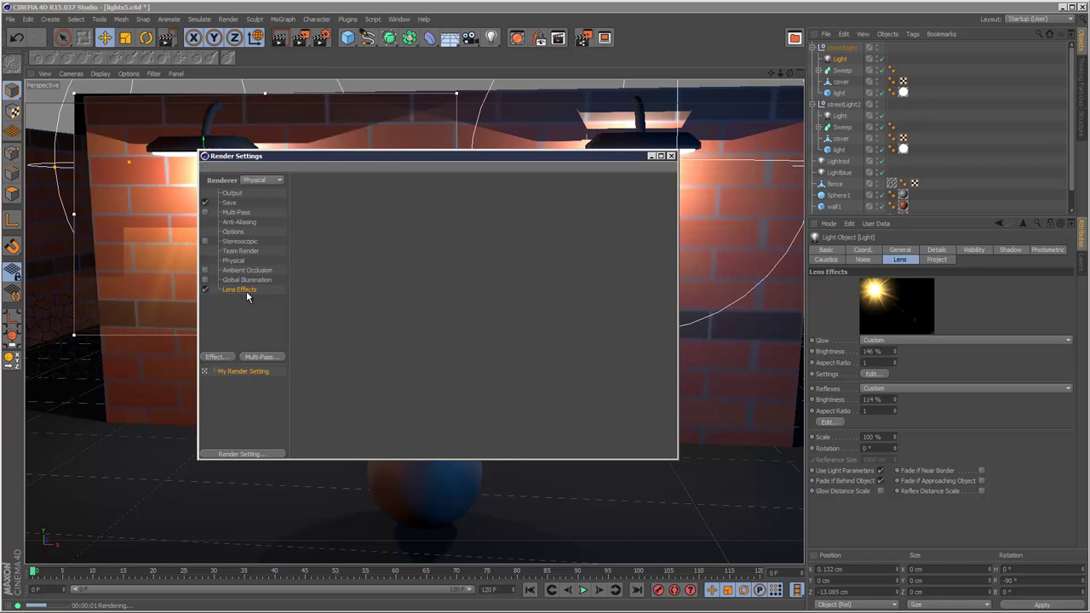
pyautogui.click(672, 157)
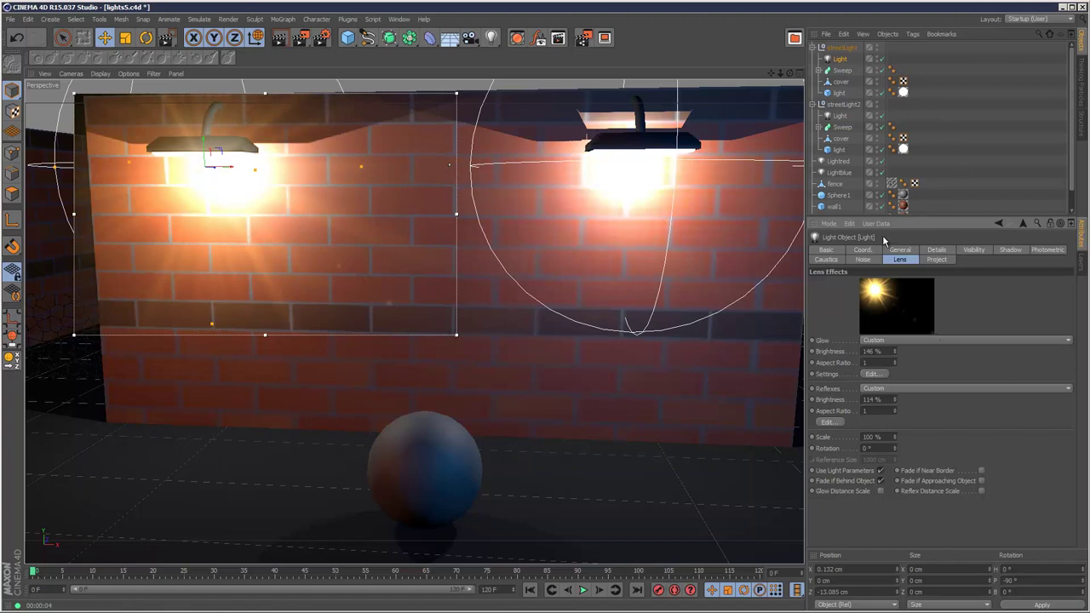
# Set lens Glow and Reflexes to Inactive and switch off the left street light.
pyautogui.click(886, 341)
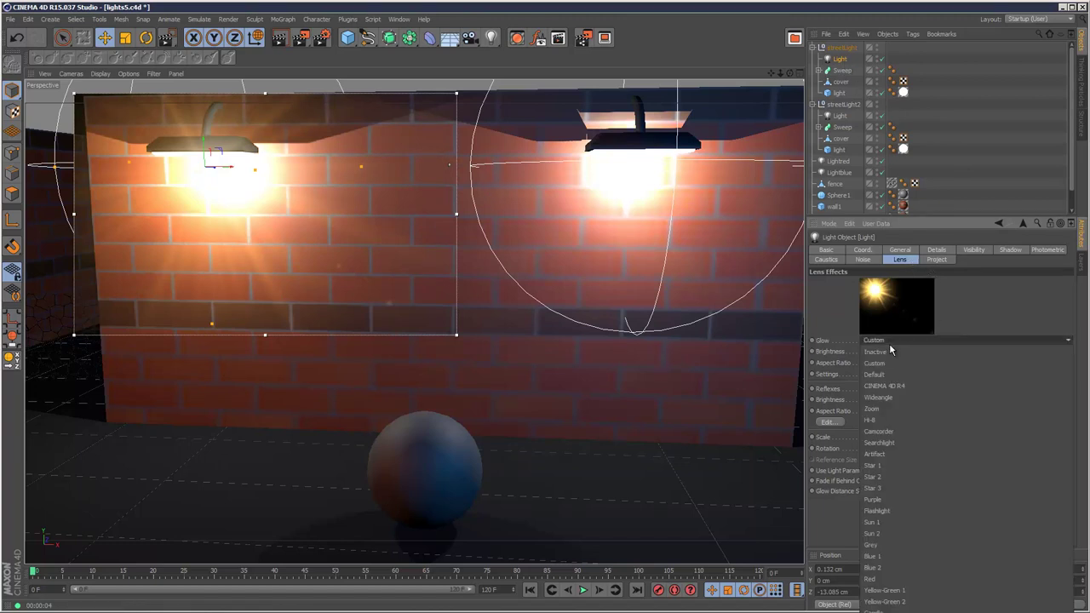
pyautogui.click(892, 351)
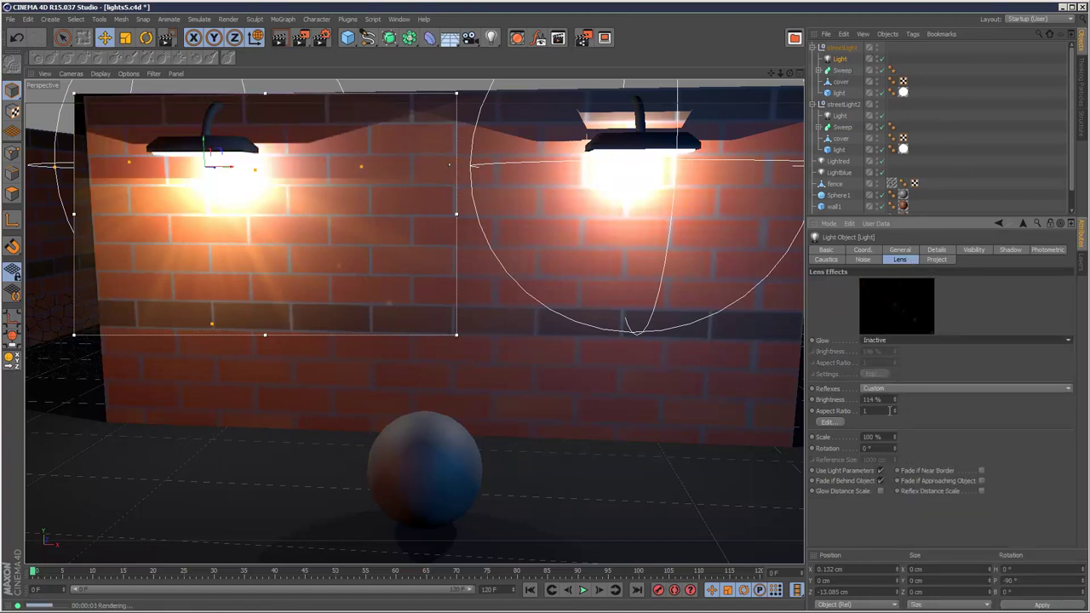
pyautogui.click(893, 389)
pyautogui.click(895, 400)
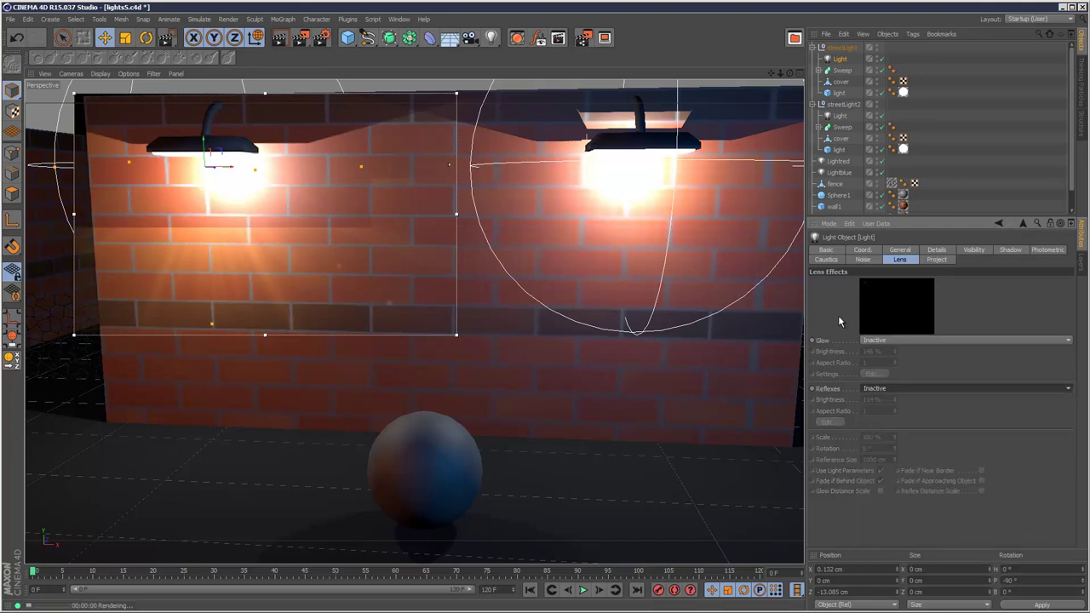
pyautogui.click(881, 59)
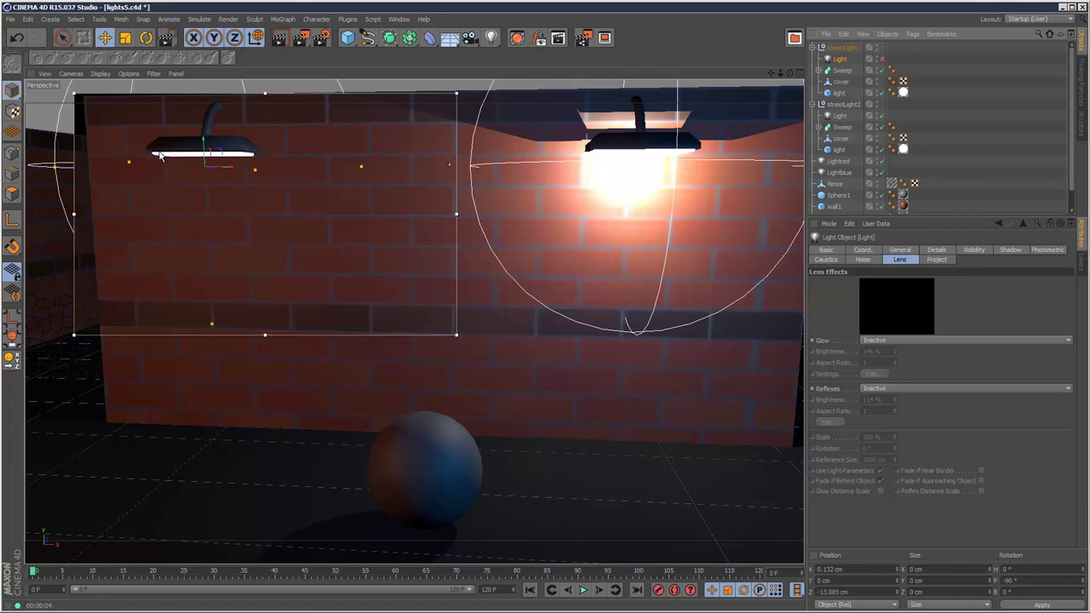
pyautogui.click(903, 94)
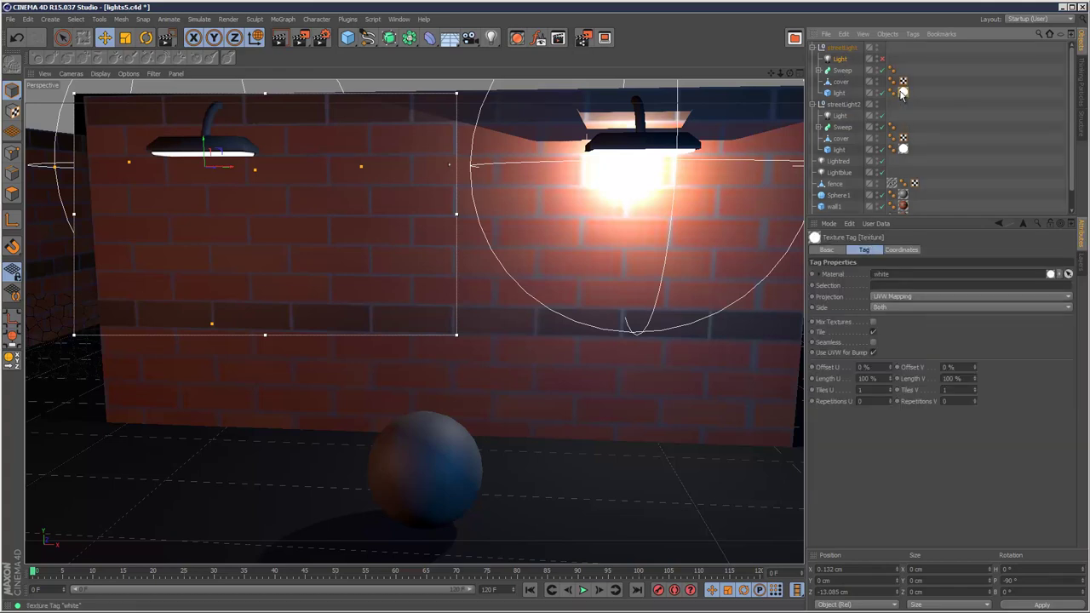
# Enable the Glow channel on the white lamp-cover material, narrowing the render region to the left lamp.
pyautogui.doubleClick(902, 94)
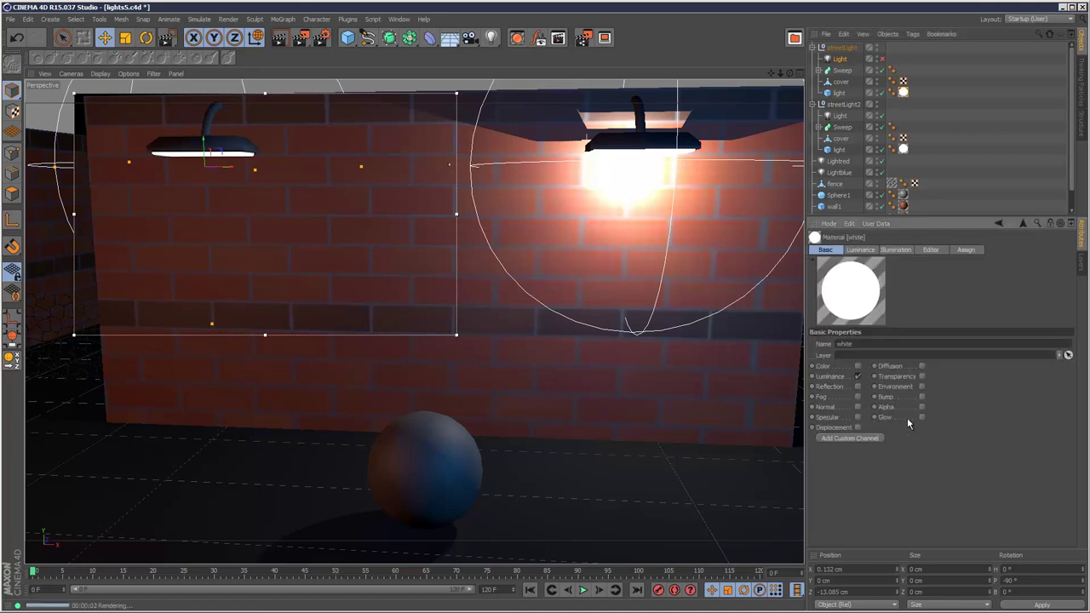
pyautogui.click(922, 417)
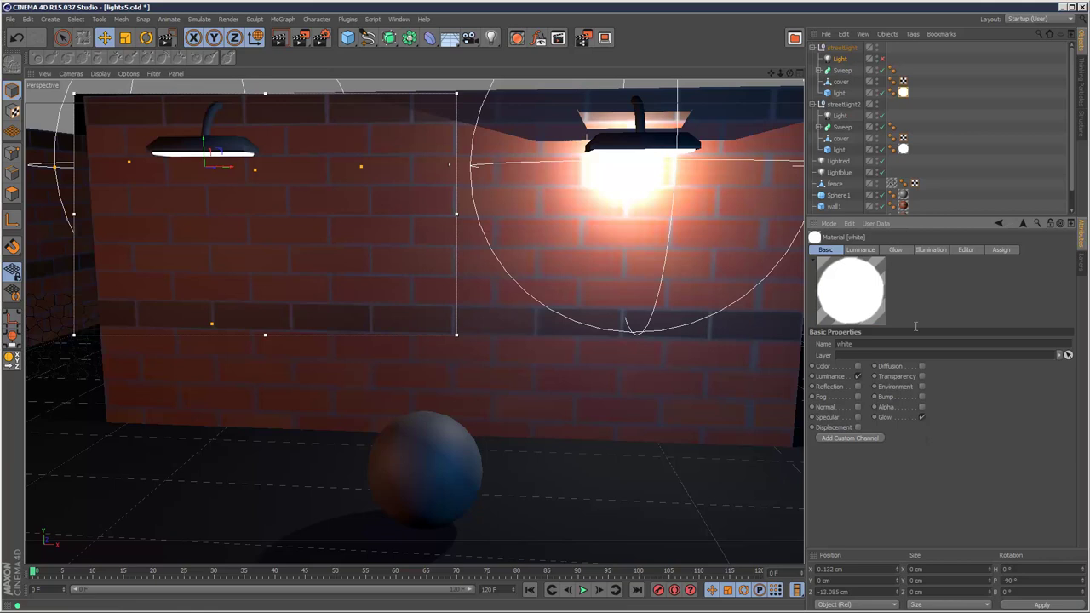
pyautogui.click(896, 250)
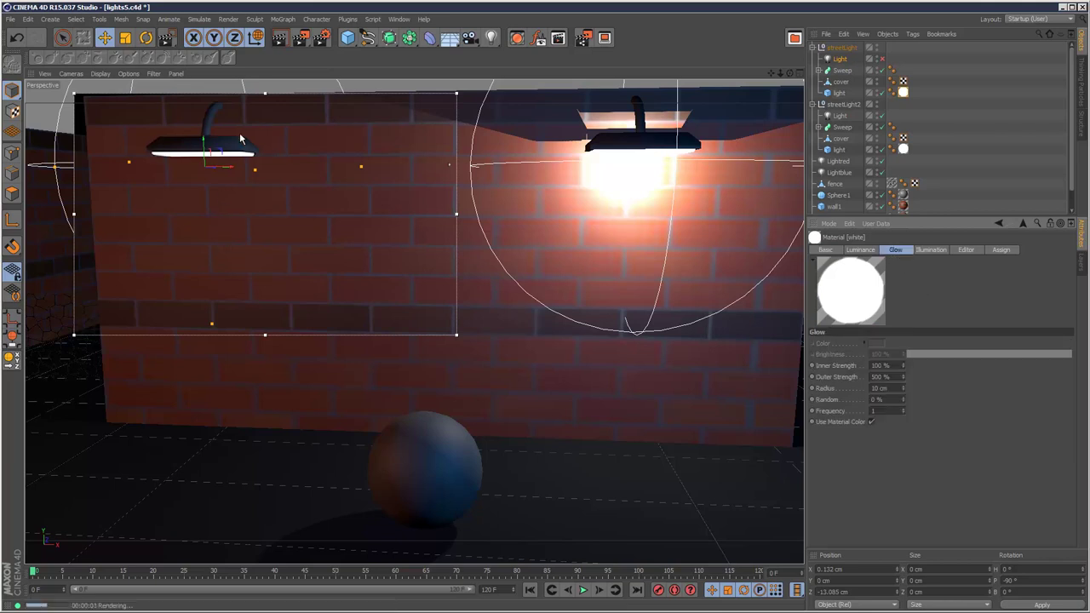
pyautogui.moveTo(456, 335); pyautogui.dragTo(333, 245)
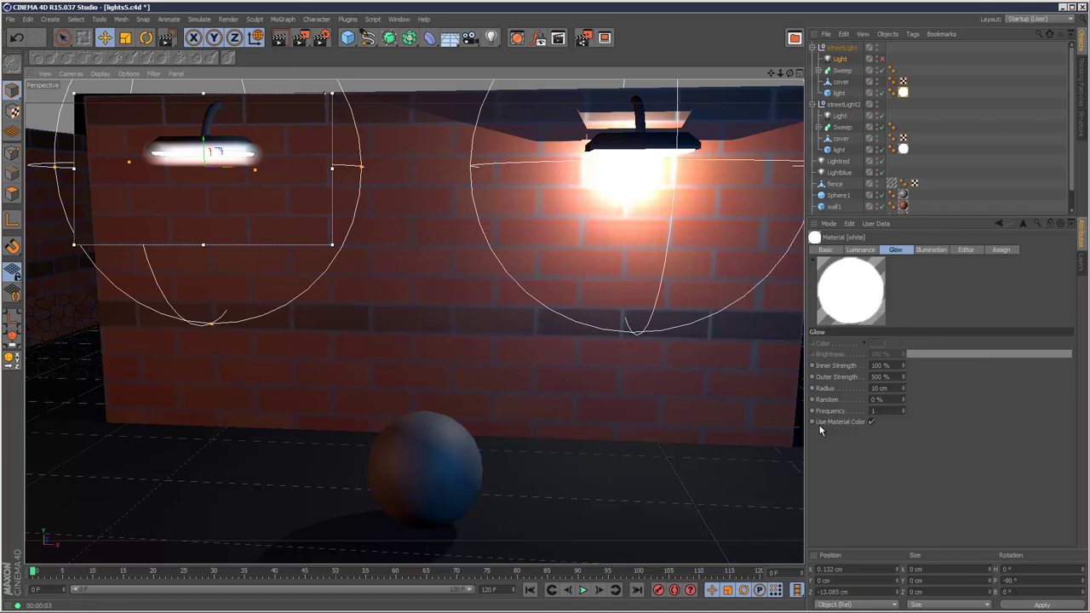
pyautogui.click(861, 250)
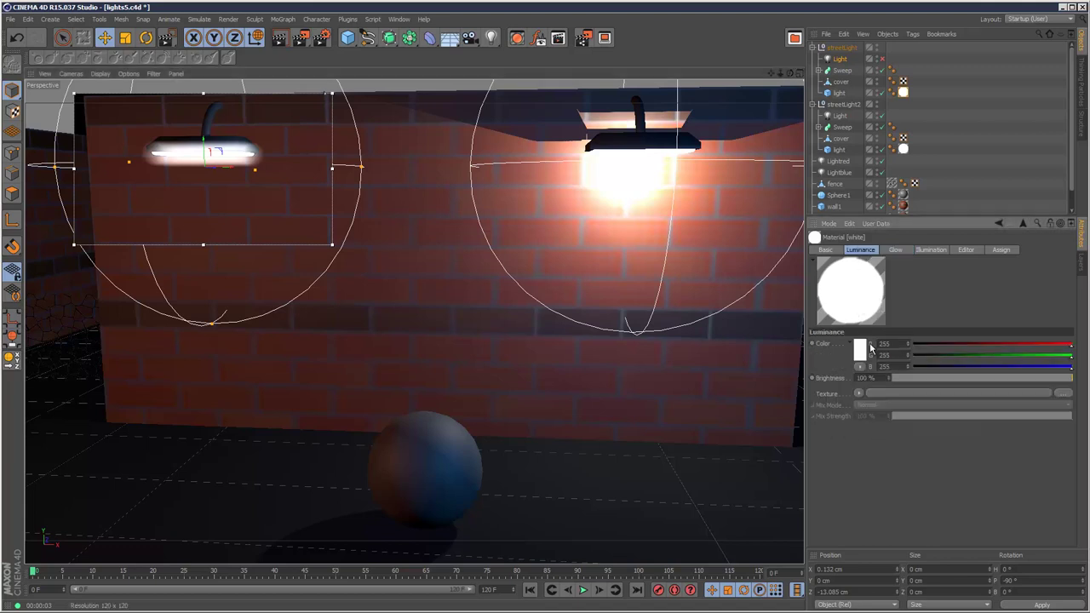
pyautogui.click(896, 250)
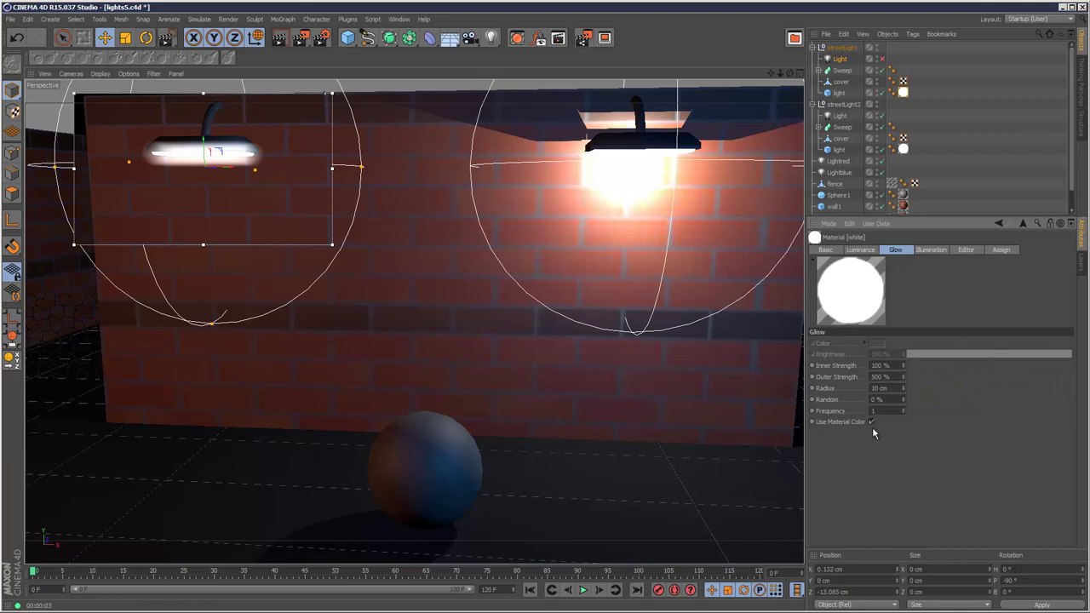
# Turn off Use Material Color and set the glow colour to a saturated blue.
pyautogui.click(871, 423)
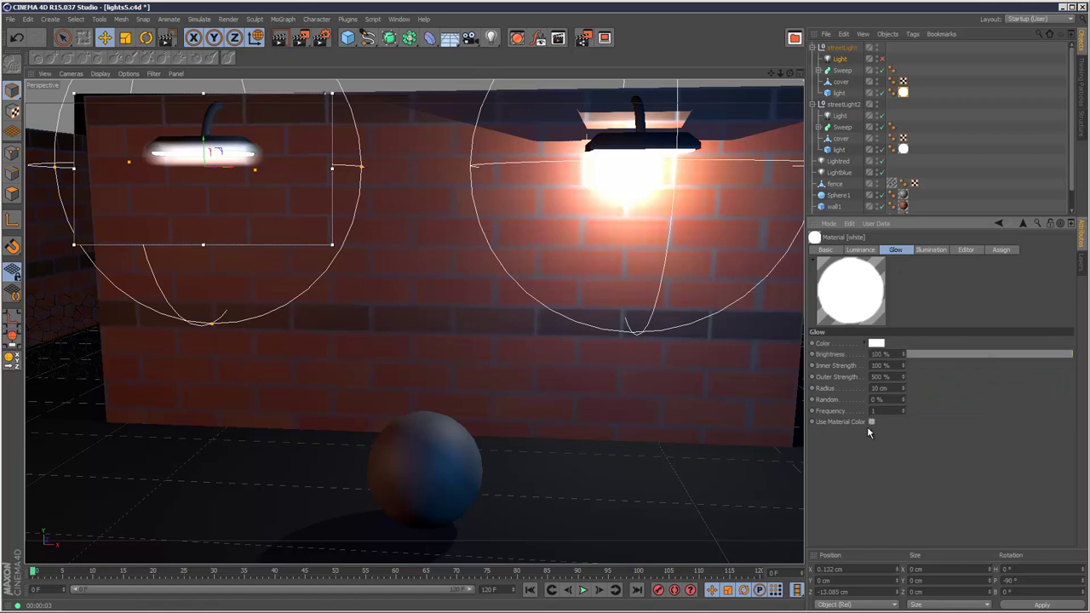
pyautogui.click(878, 344)
pyautogui.click(915, 300)
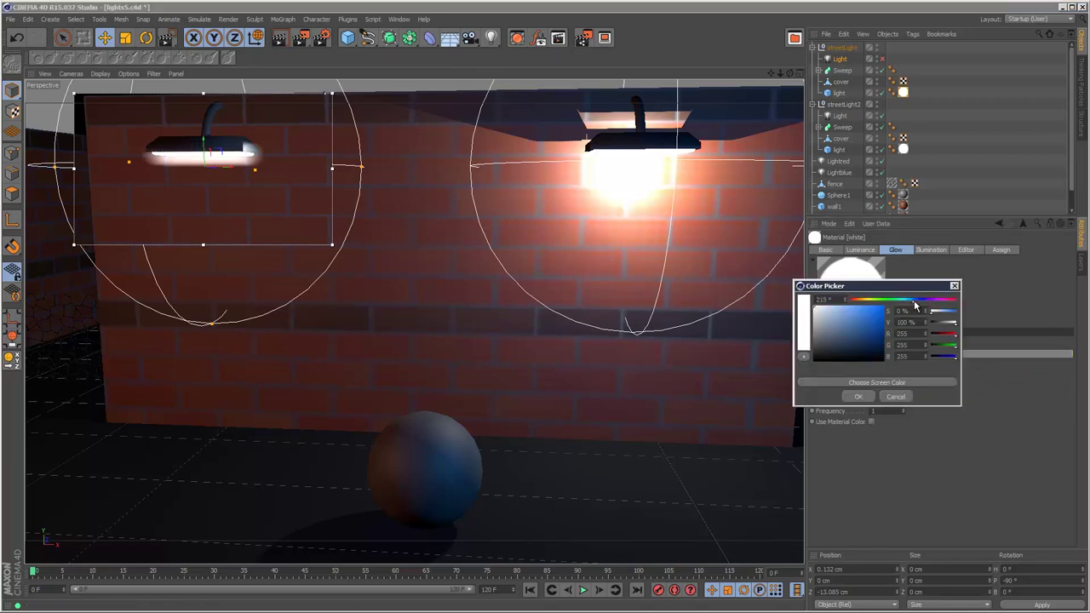
pyautogui.click(883, 316)
pyautogui.click(859, 397)
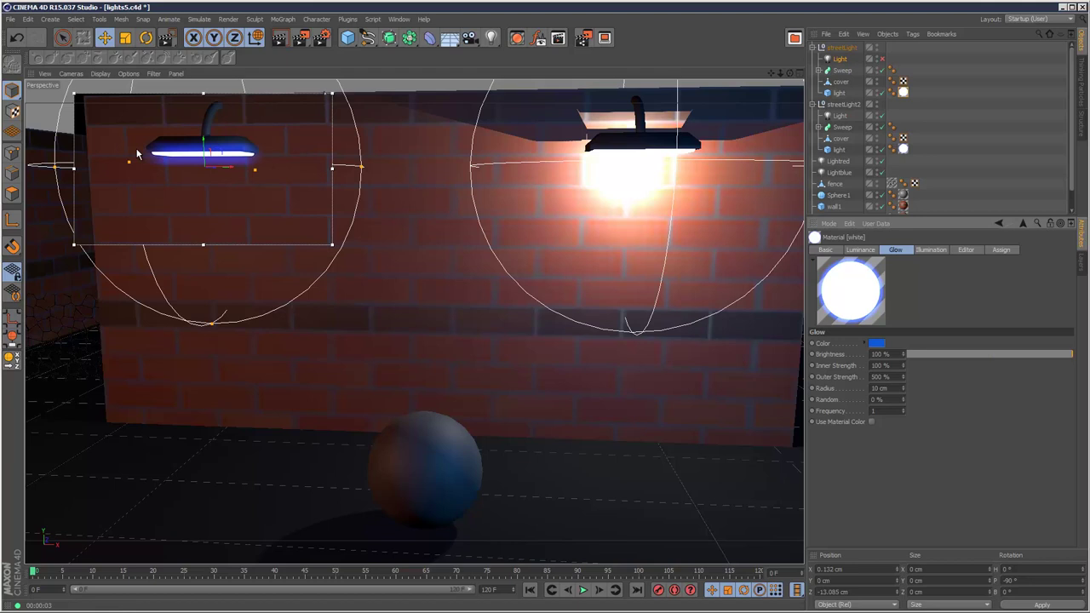
# Change the glow colour to a lighter, soft orange.
pyautogui.click(877, 344)
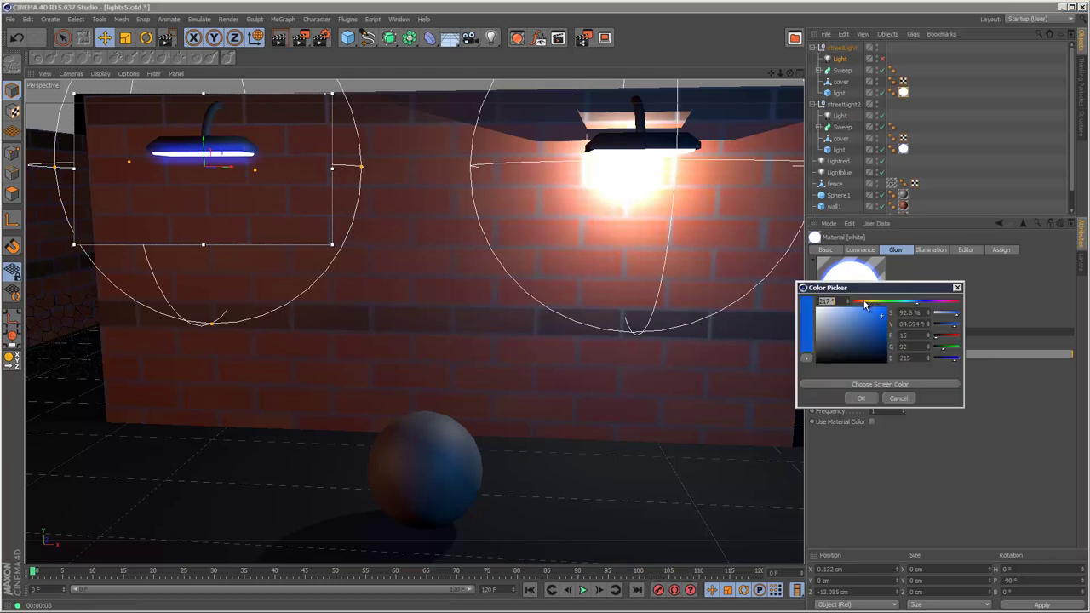
pyautogui.click(866, 304)
pyautogui.click(861, 398)
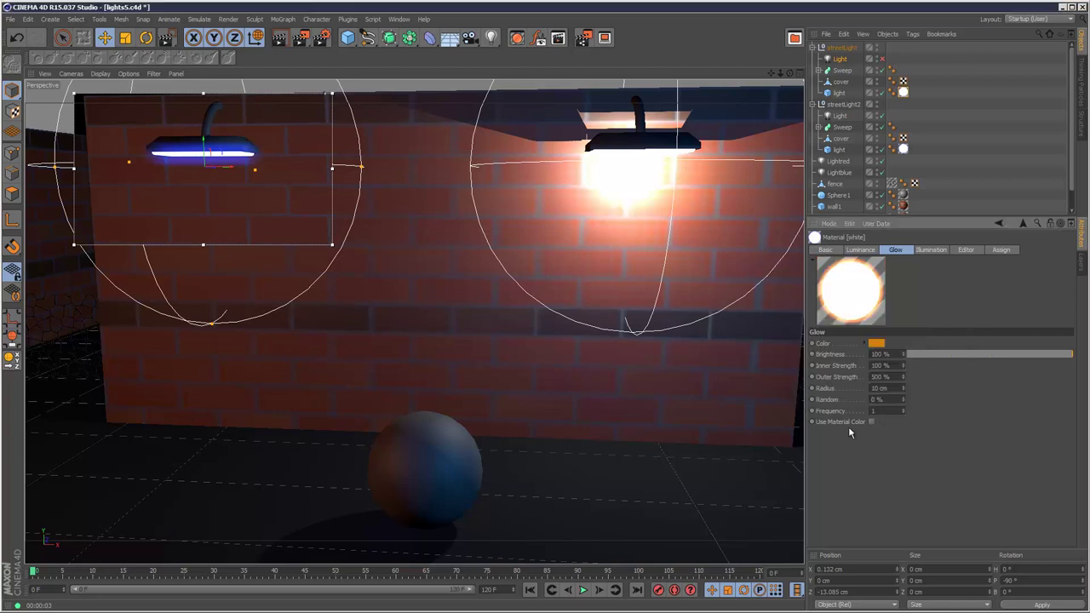
pyautogui.click(880, 347)
pyautogui.moveTo(859, 318); pyautogui.dragTo(869, 305)
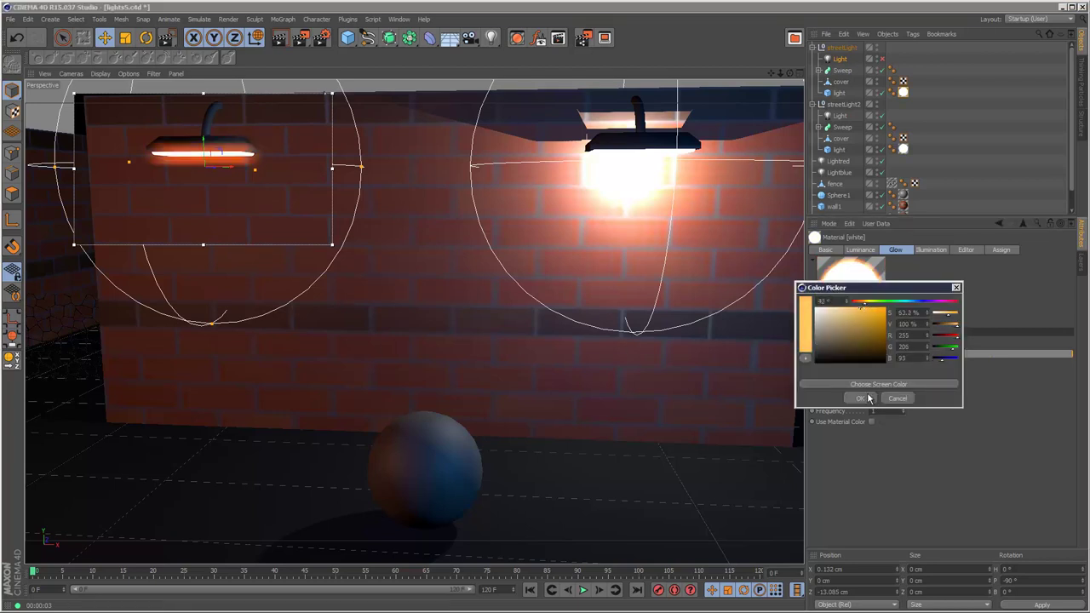
pyautogui.click(867, 398)
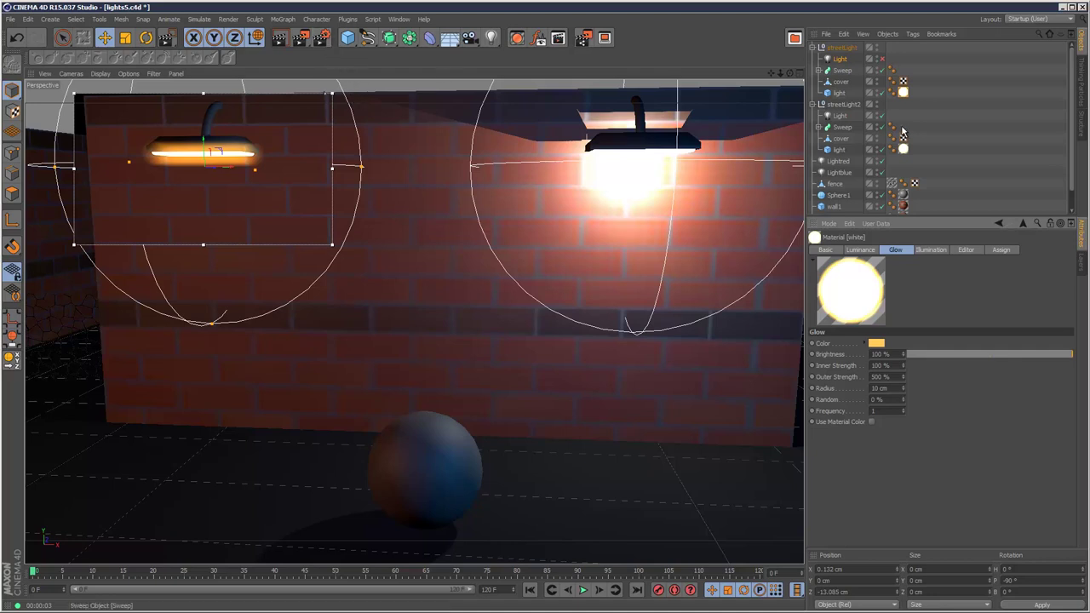
# Switch off Glow on the white material and give the left lamp's 'light' cube a Compositing tag.
pyautogui.click(826, 249)
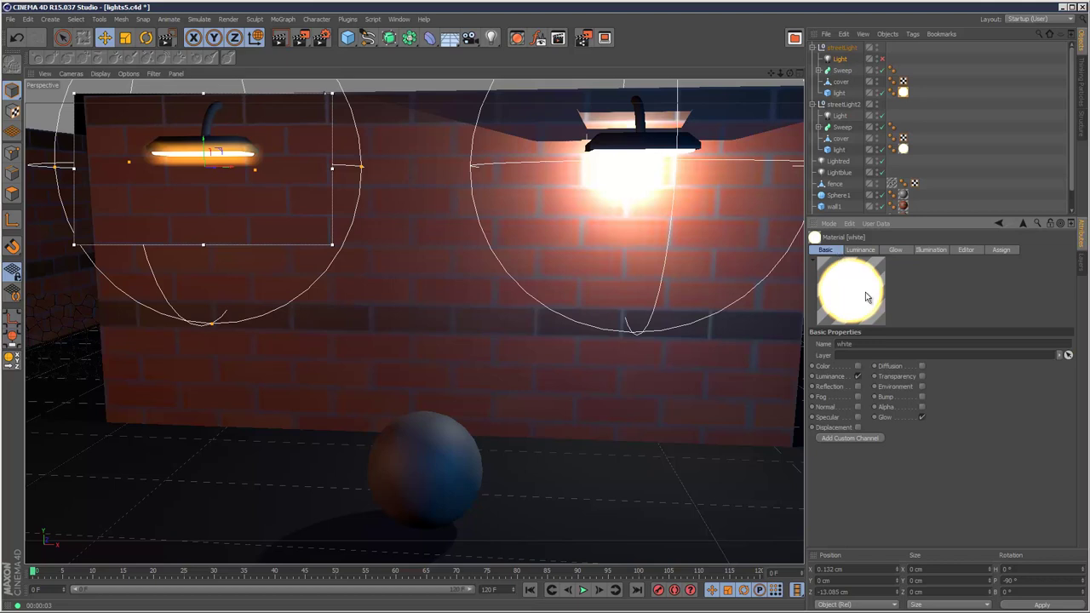
pyautogui.click(923, 418)
pyautogui.click(842, 63)
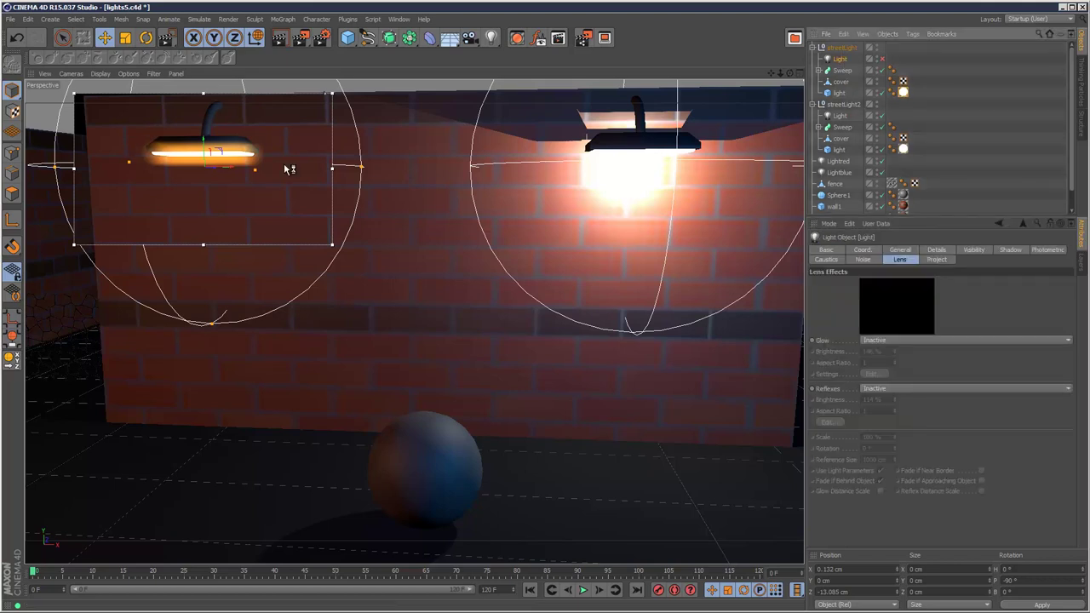
pyautogui.click(842, 95)
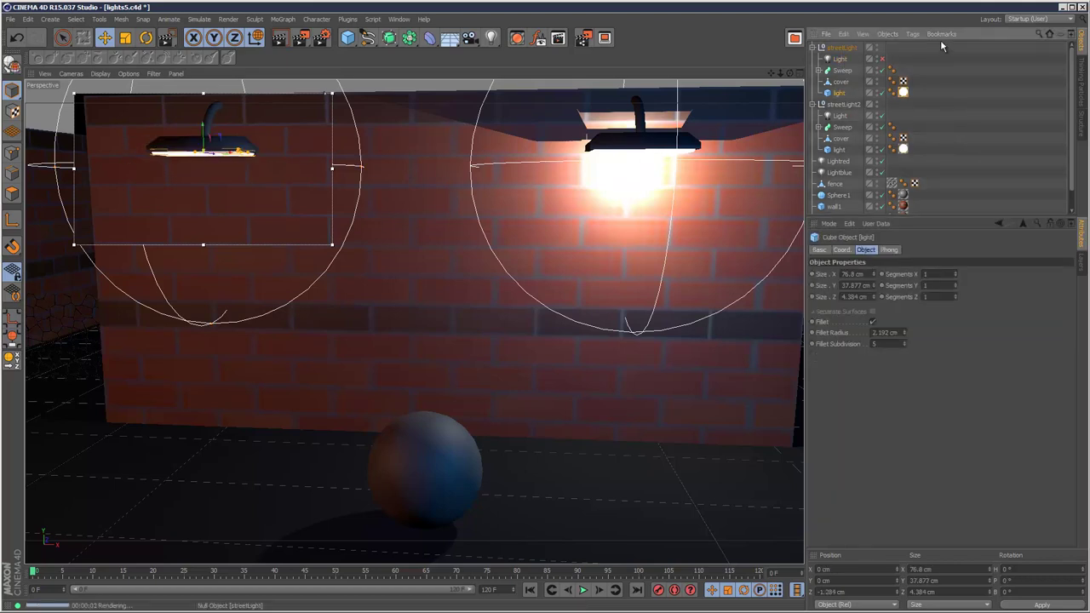
pyautogui.click(912, 34)
pyautogui.moveTo(938, 52)
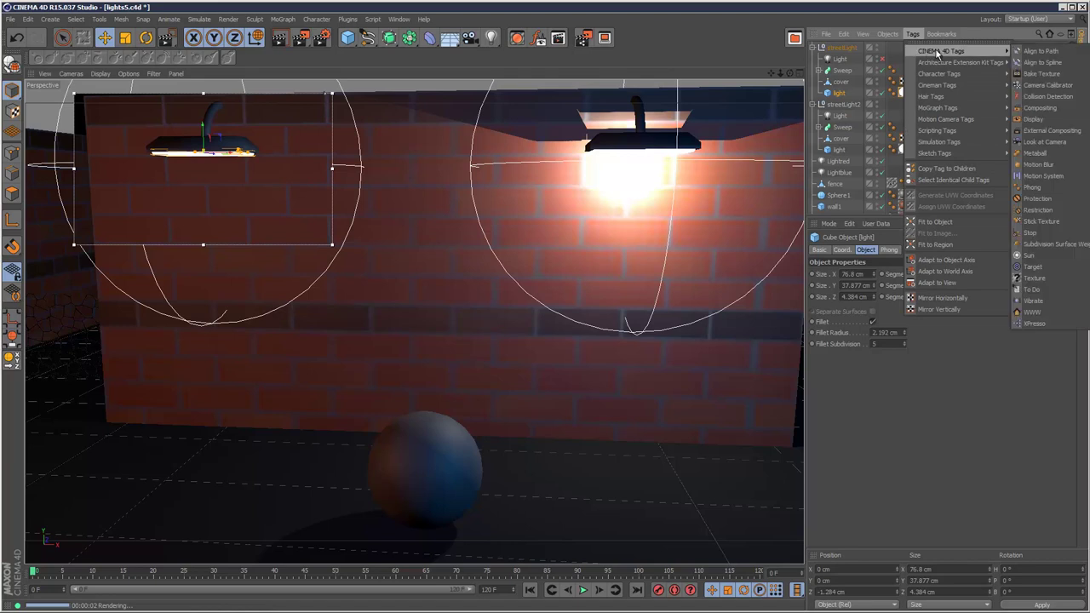
pyautogui.click(1059, 108)
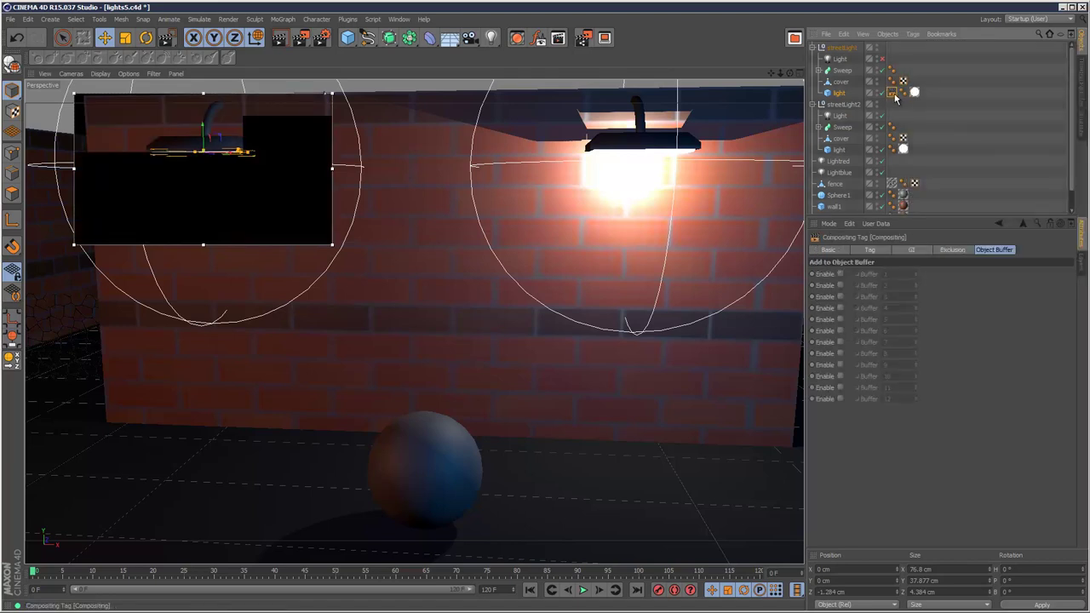
# Enable Object Buffer 6 on the light cover and remove the old Object Glow and Lens Effects.
pyautogui.click(840, 274)
pyautogui.click(916, 274)
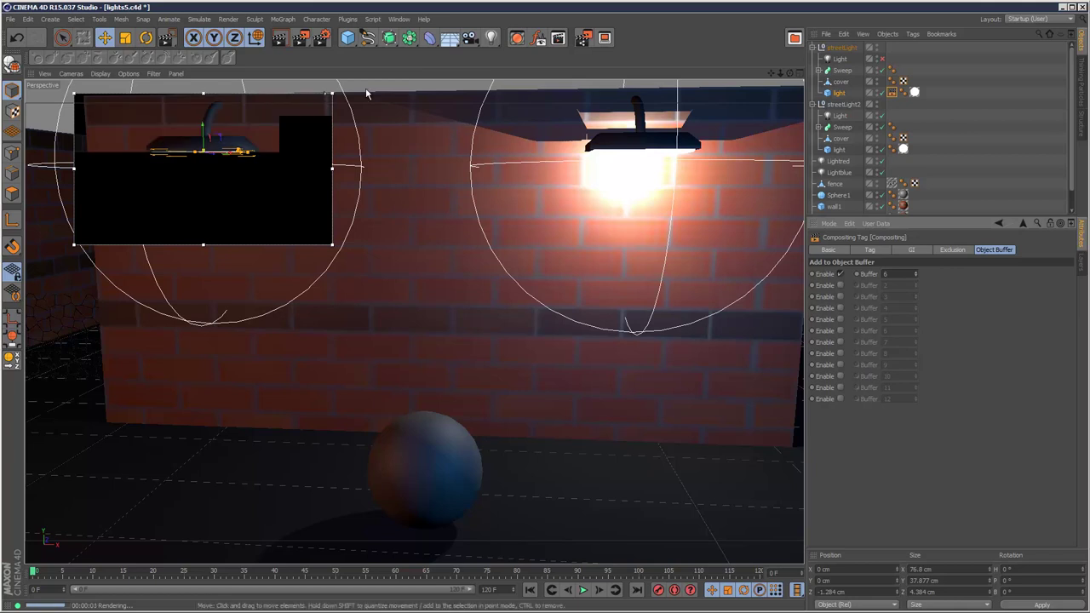
pyautogui.click(323, 39)
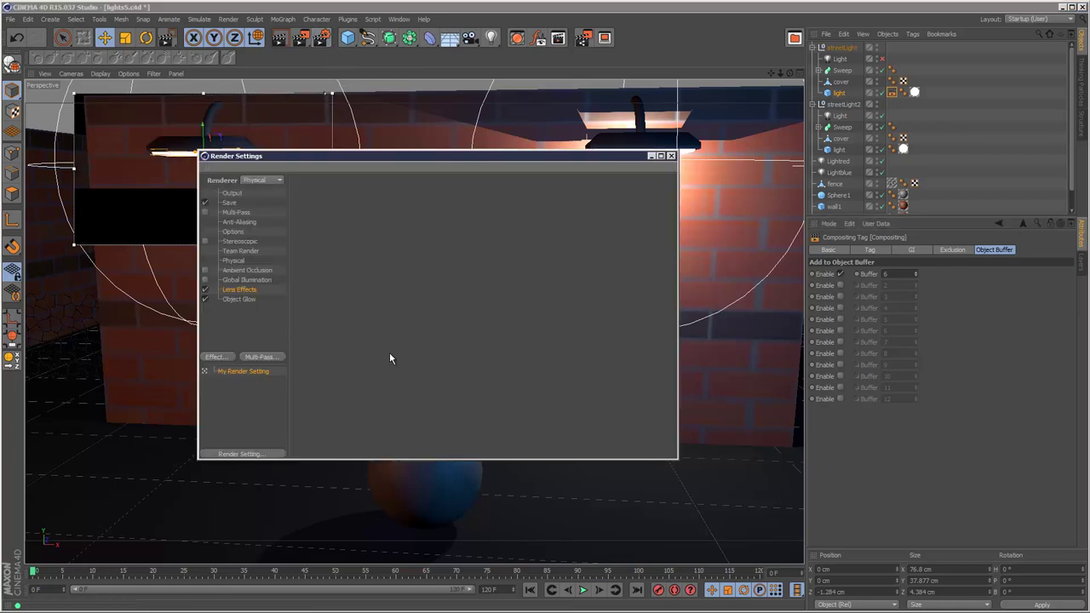
pyautogui.click(238, 301)
pyautogui.press('Delete')
pyautogui.click(240, 292)
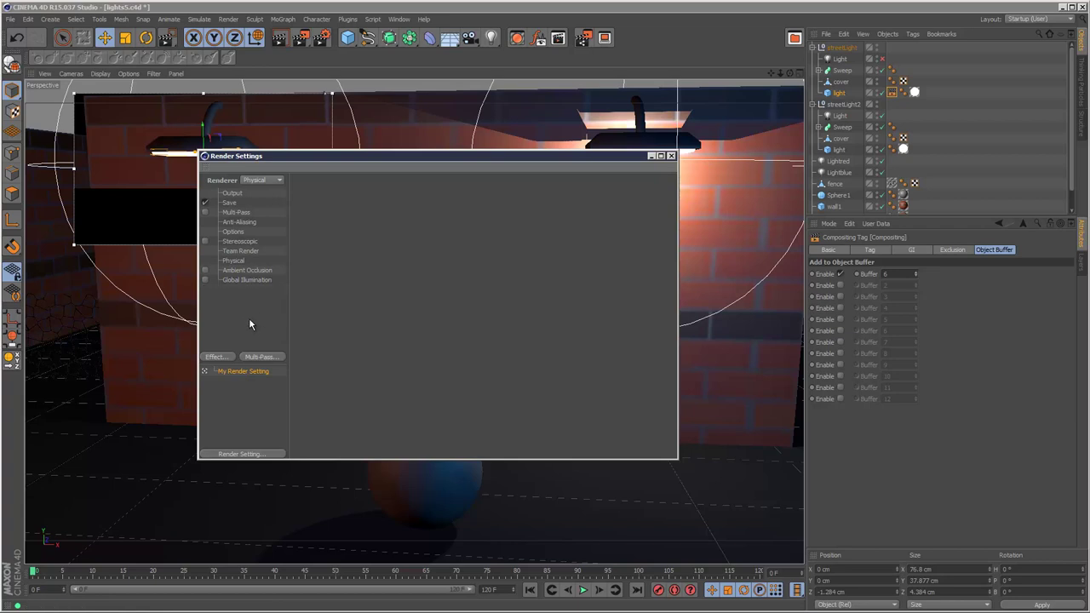
# Add a Glow post-effect limited to Object ID 6.
pyautogui.rightClick(234, 301)
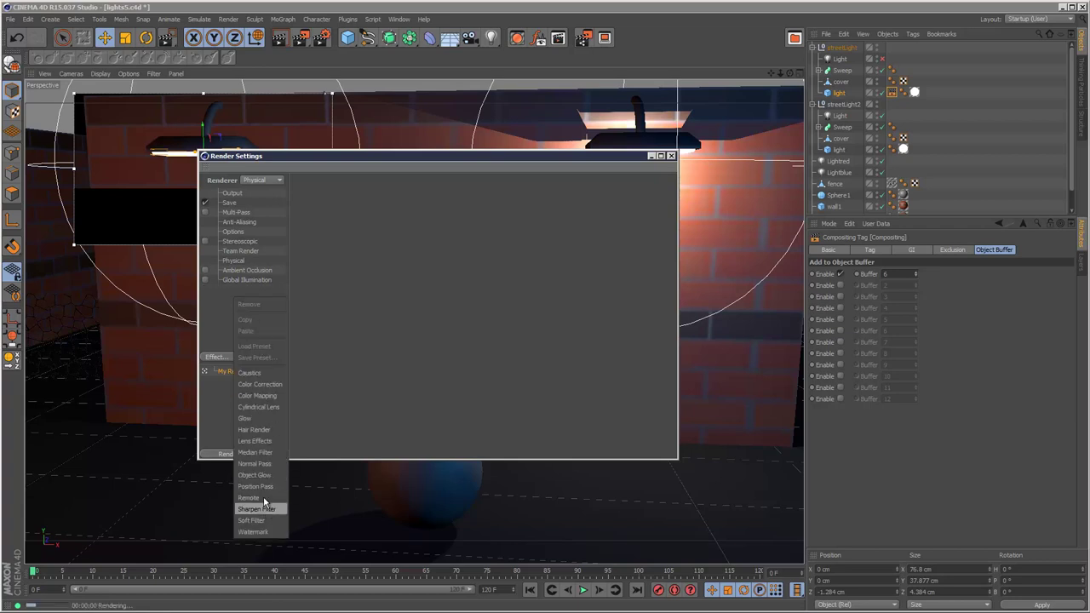
pyautogui.click(247, 419)
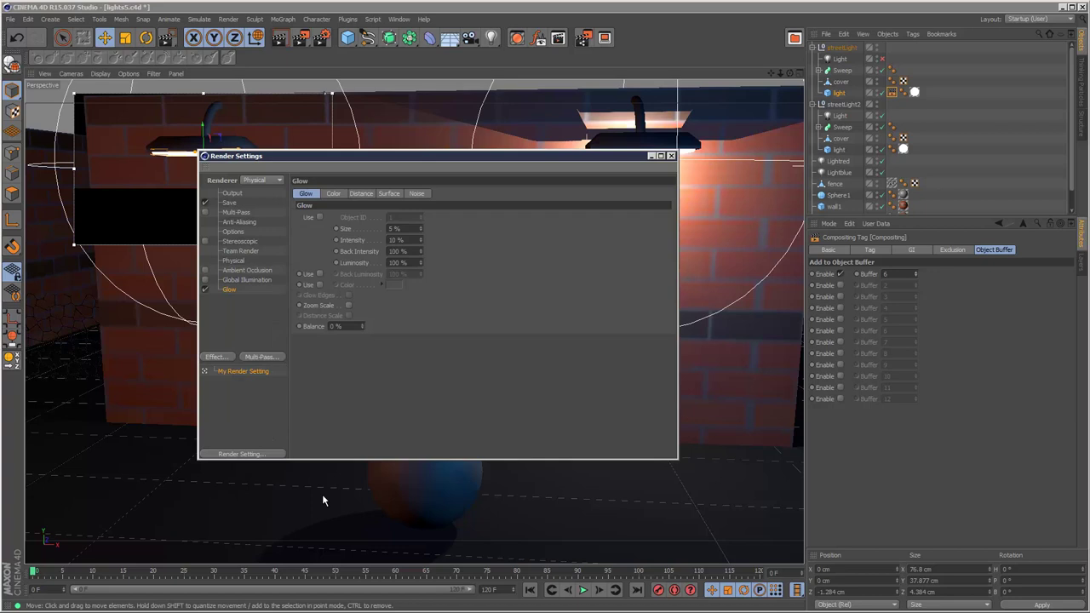
pyautogui.click(320, 217)
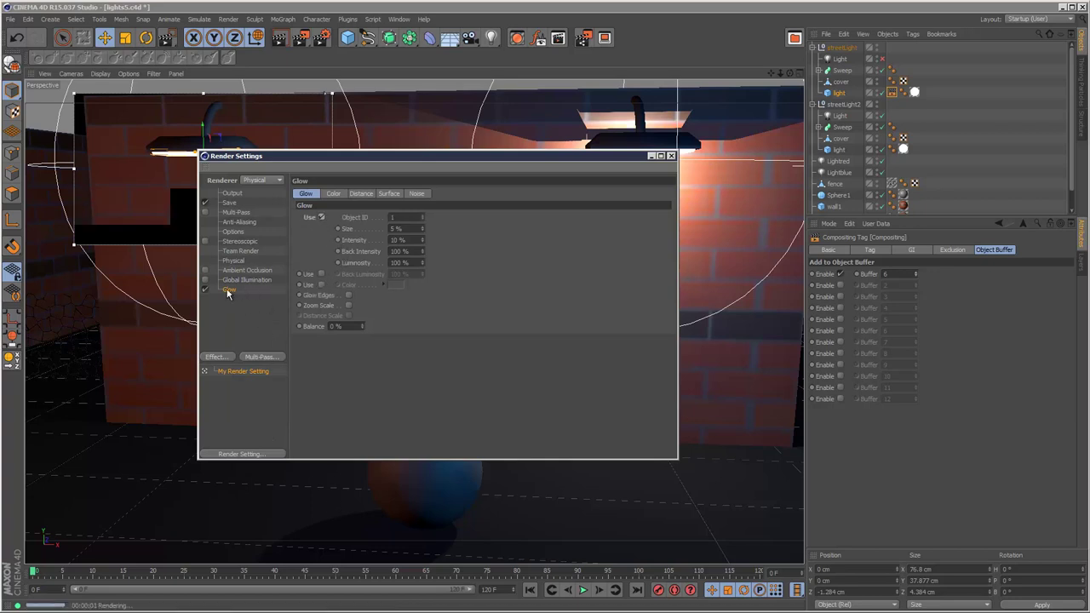
pyautogui.click(392, 217)
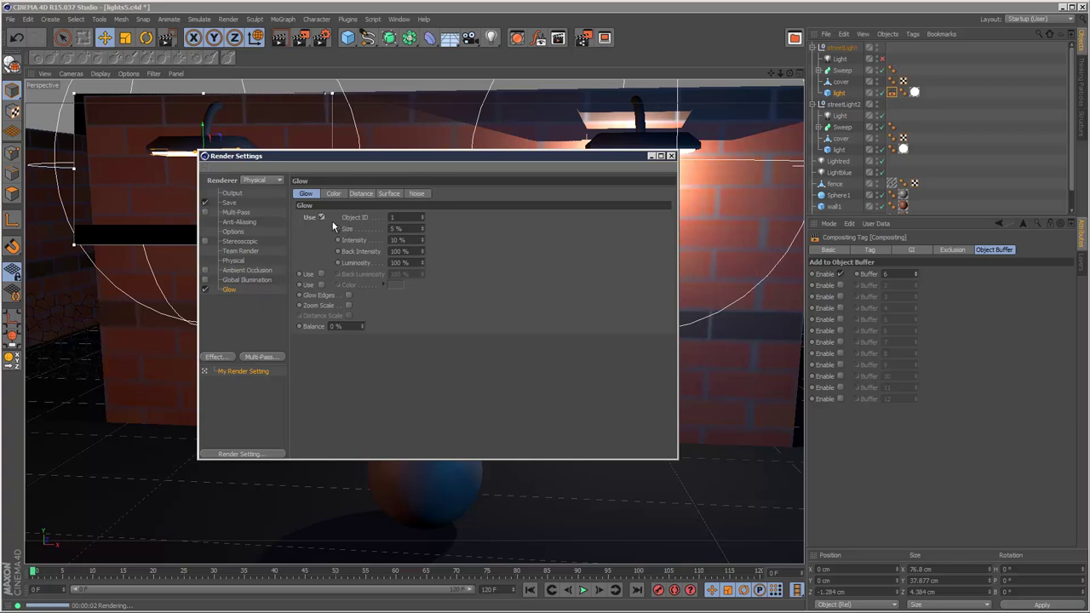
pyautogui.write('6')
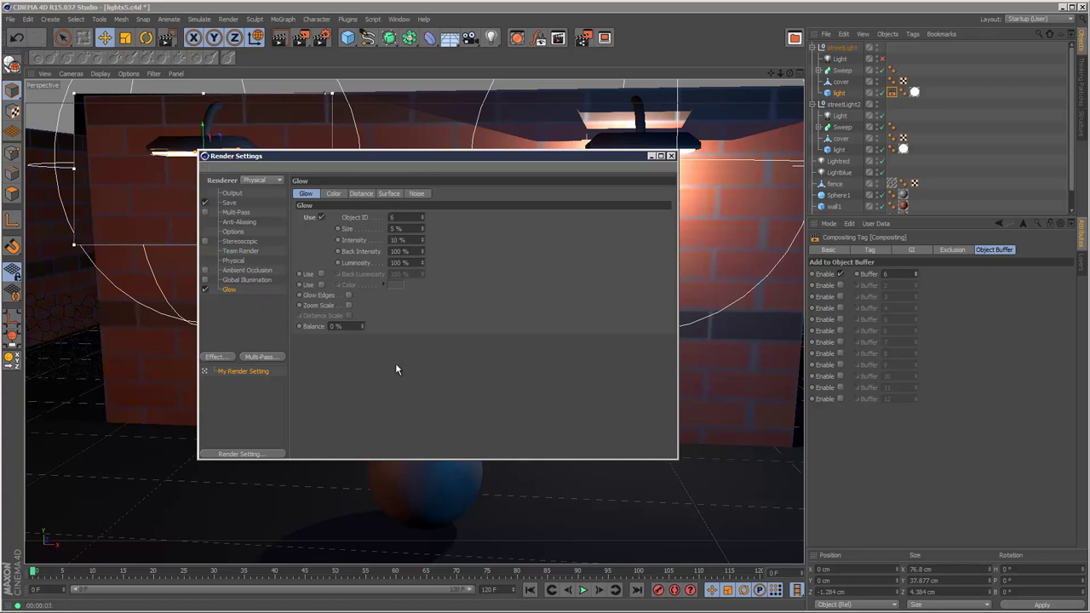
pyautogui.press('Return')
# Widen the interactive render region to span both street lamps.
pyautogui.click(652, 157)
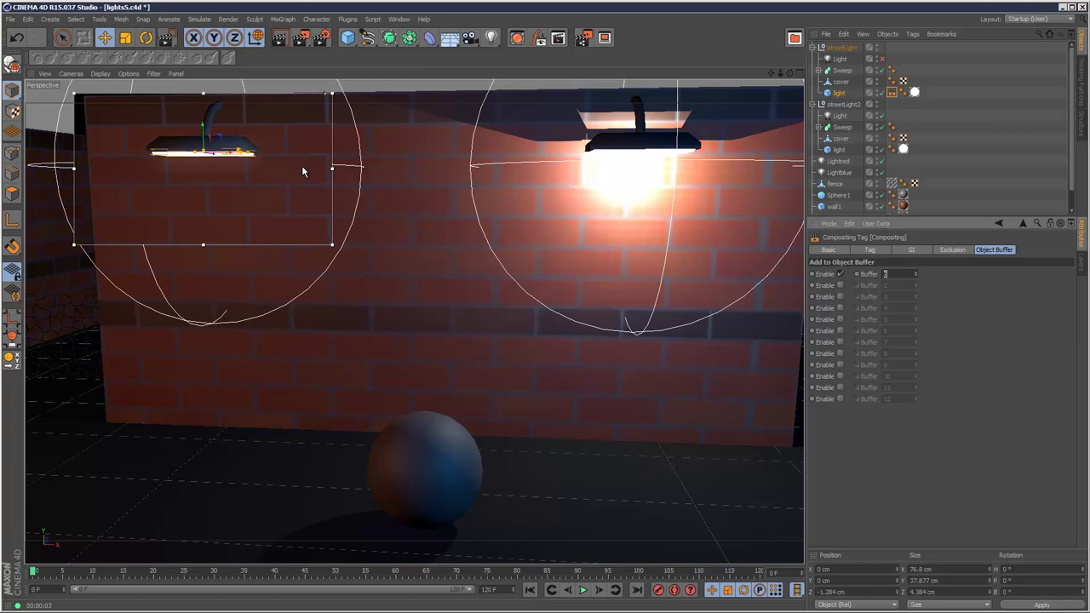
pyautogui.moveTo(332, 168); pyautogui.dragTo(744, 156)
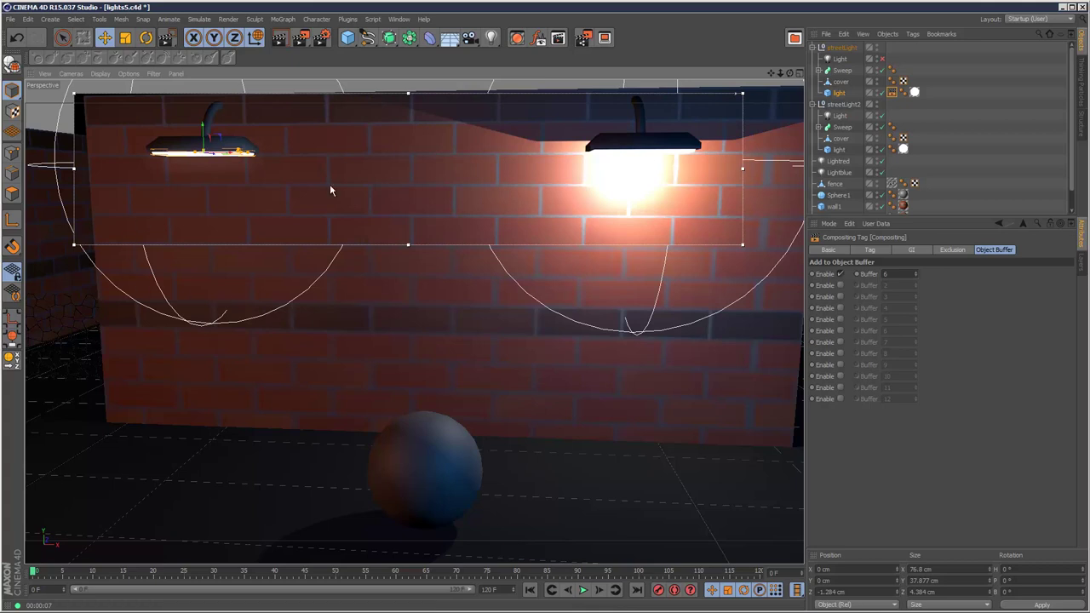
# Set the Glow effect to Object ID 6 with 100% intensity and Glow Edges on.
pyautogui.hotkey('ctrl', 'b')
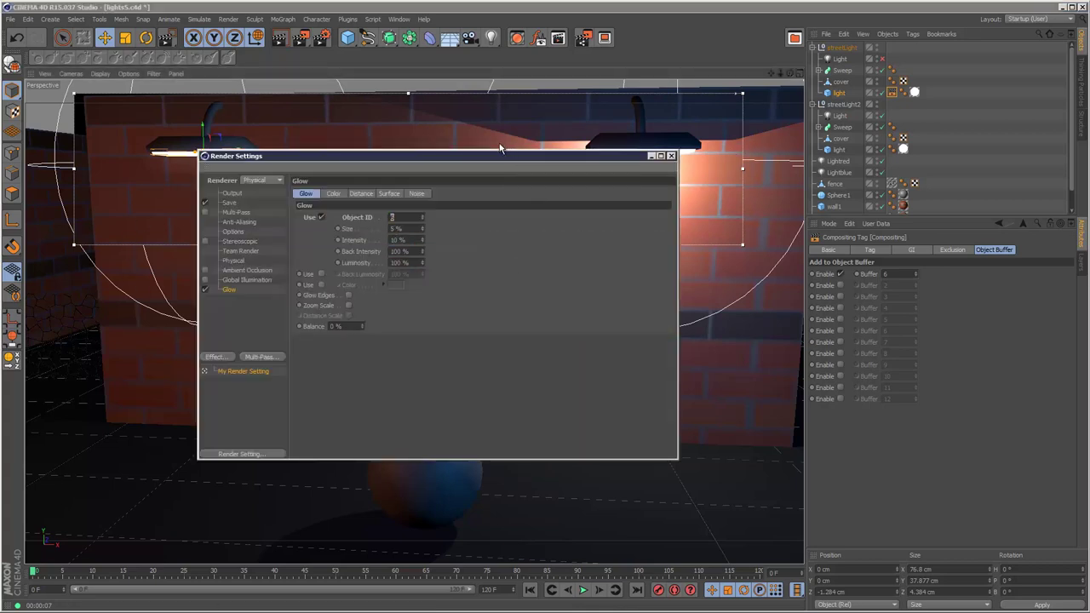
pyautogui.moveTo(502, 156); pyautogui.dragTo(523, 250)
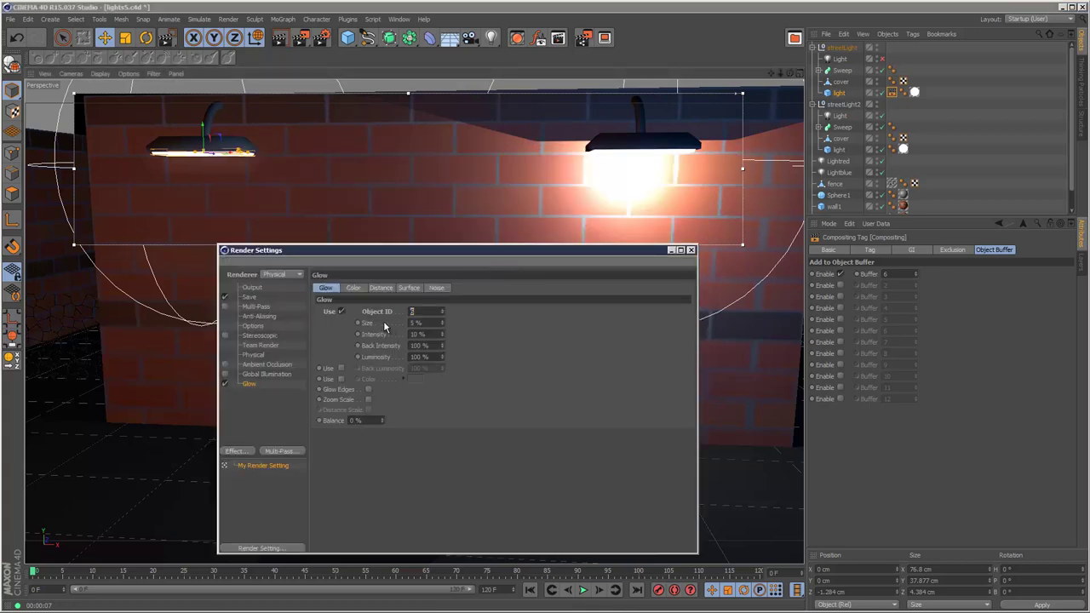
pyautogui.write('6')
pyautogui.click(435, 334)
pyautogui.write('100')
pyautogui.press('Return')
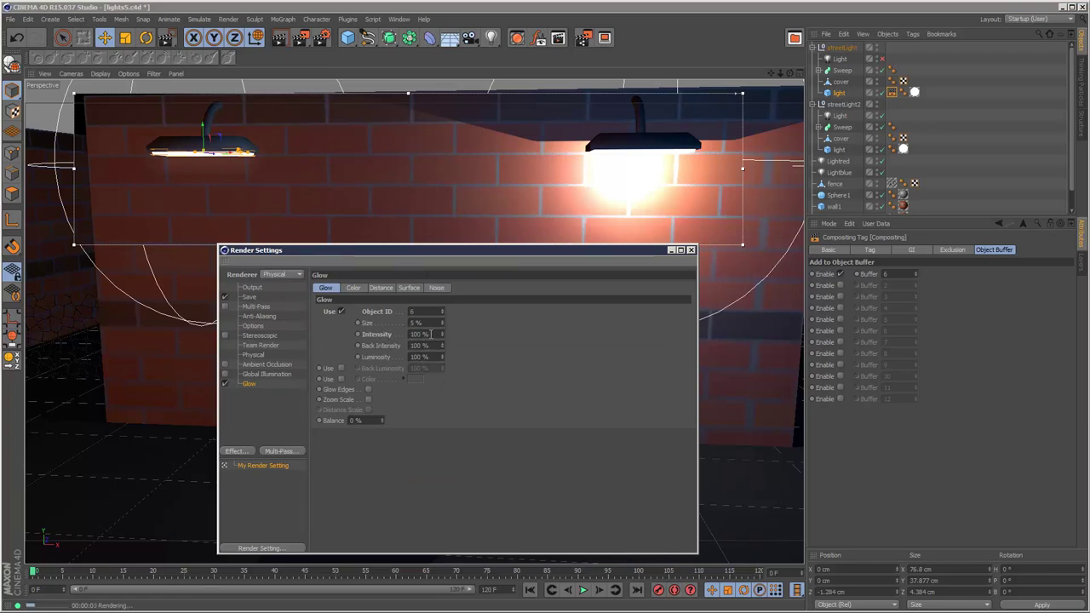
pyautogui.click(368, 389)
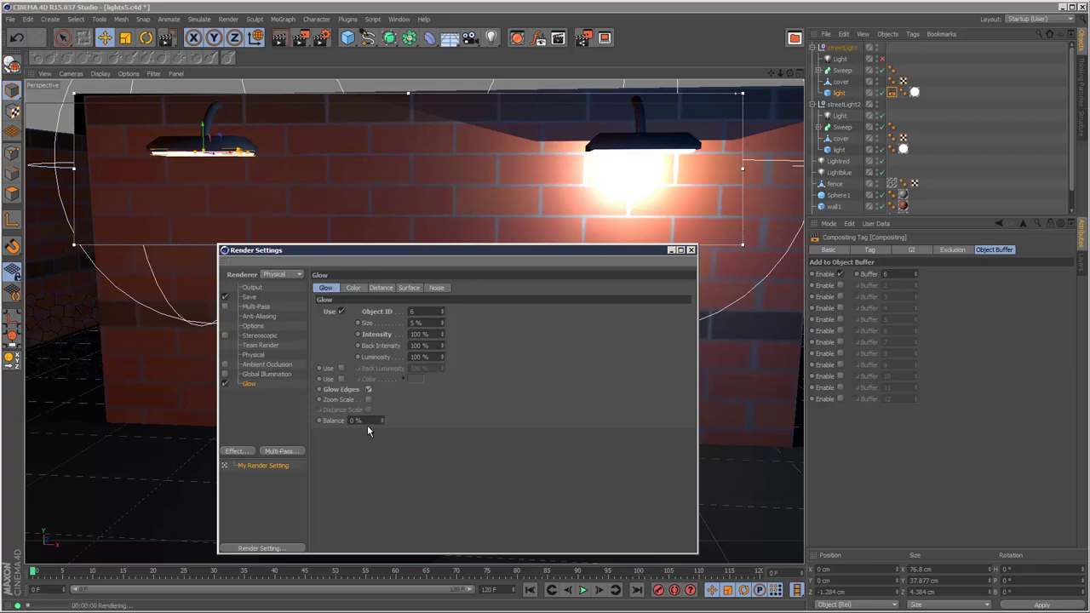